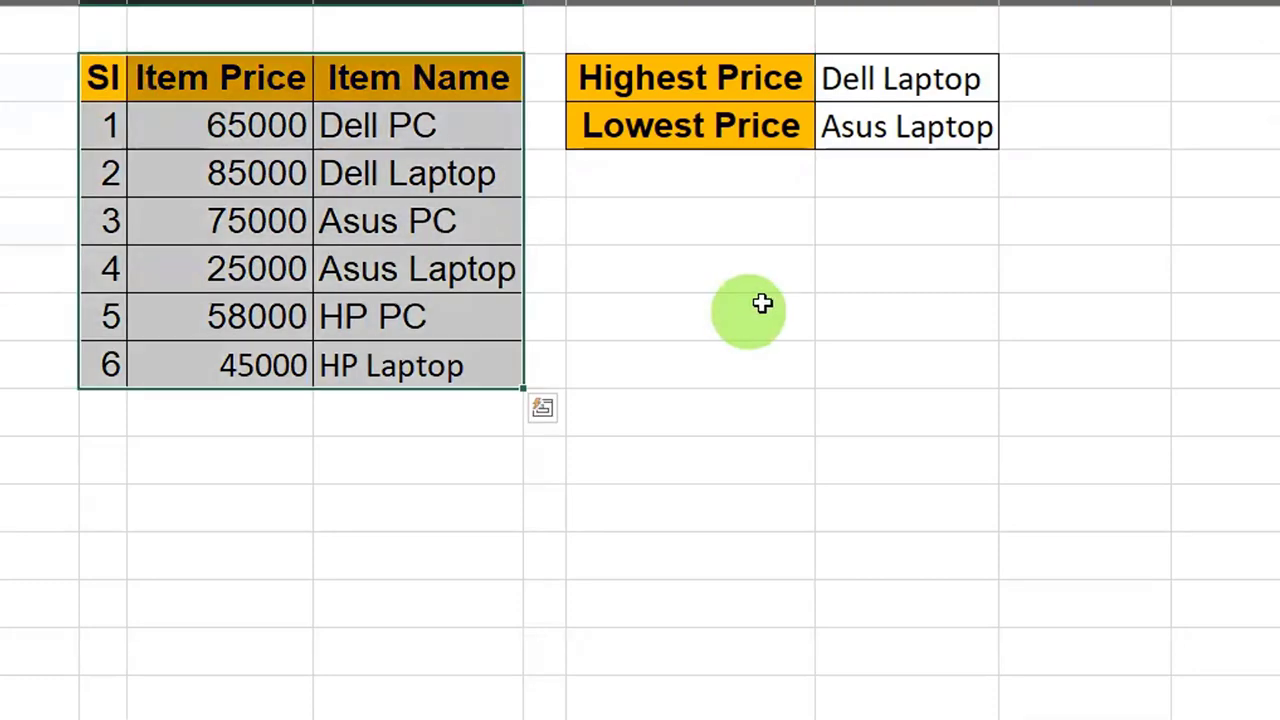
left_click(888, 90)
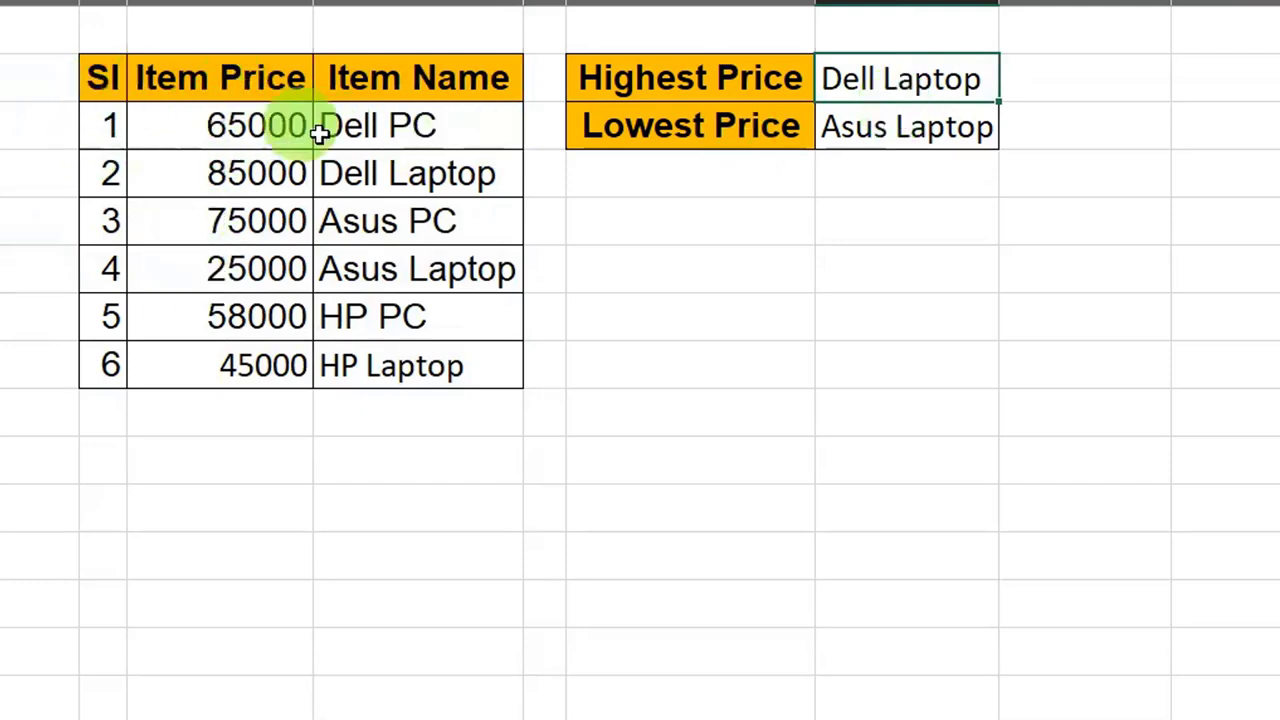
left_click(254, 5)
right_click(256, 5)
left_click(691, 200)
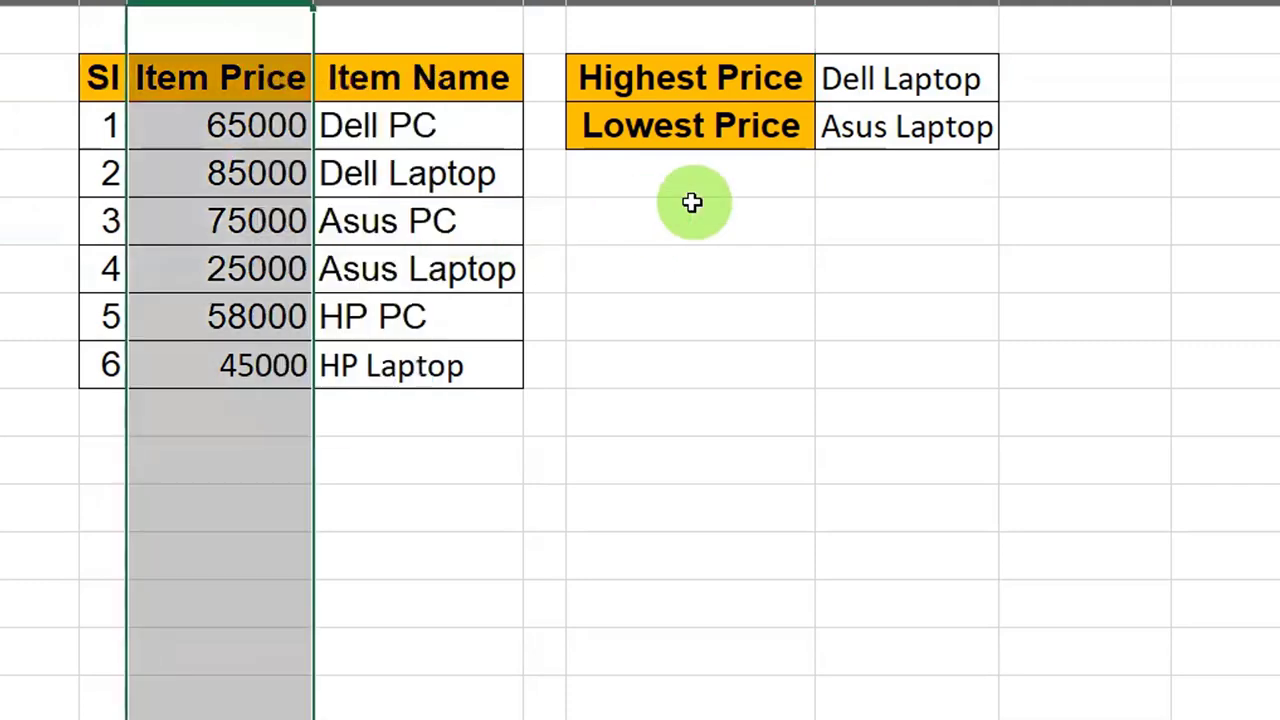
right_click(243, 3)
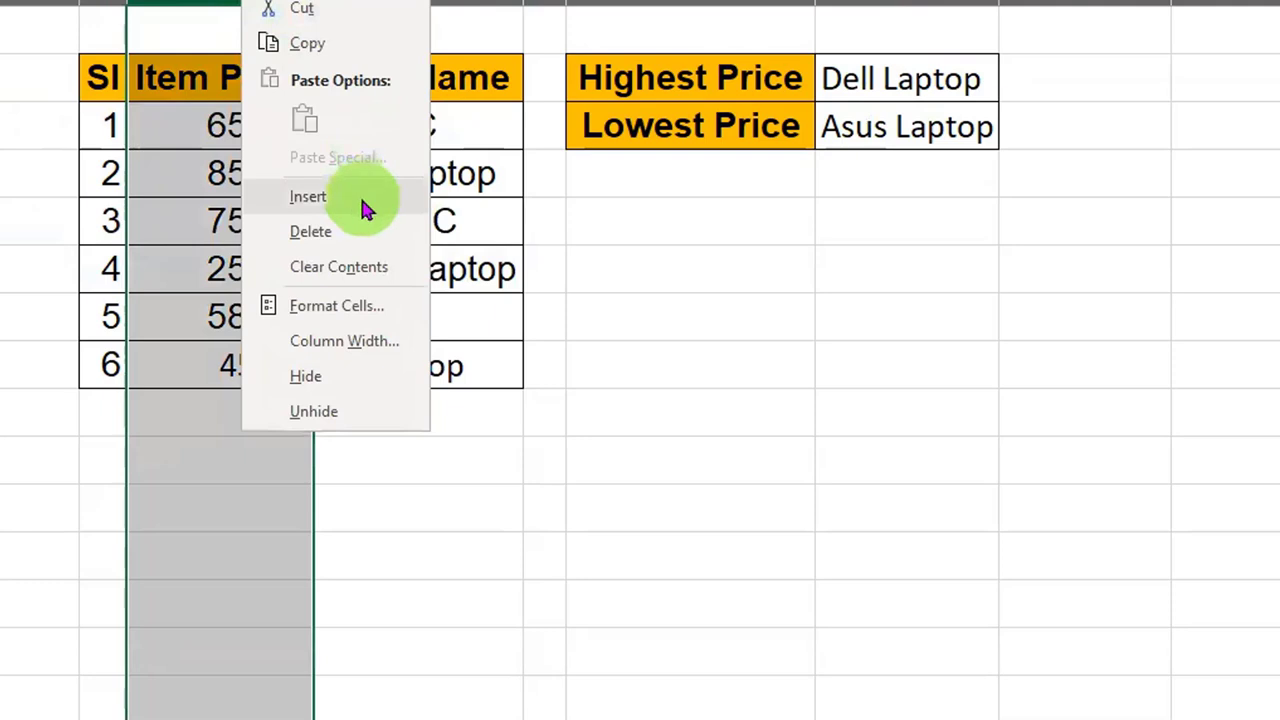
left_click(111, 94)
- Copy the whole item table with its headers and paste the copy below the Highest Price and Lowest Price cells
left_click(103, 74)
left_click_drag(103, 74, 397, 334)
key("ctrl+c")
left_click(697, 270)
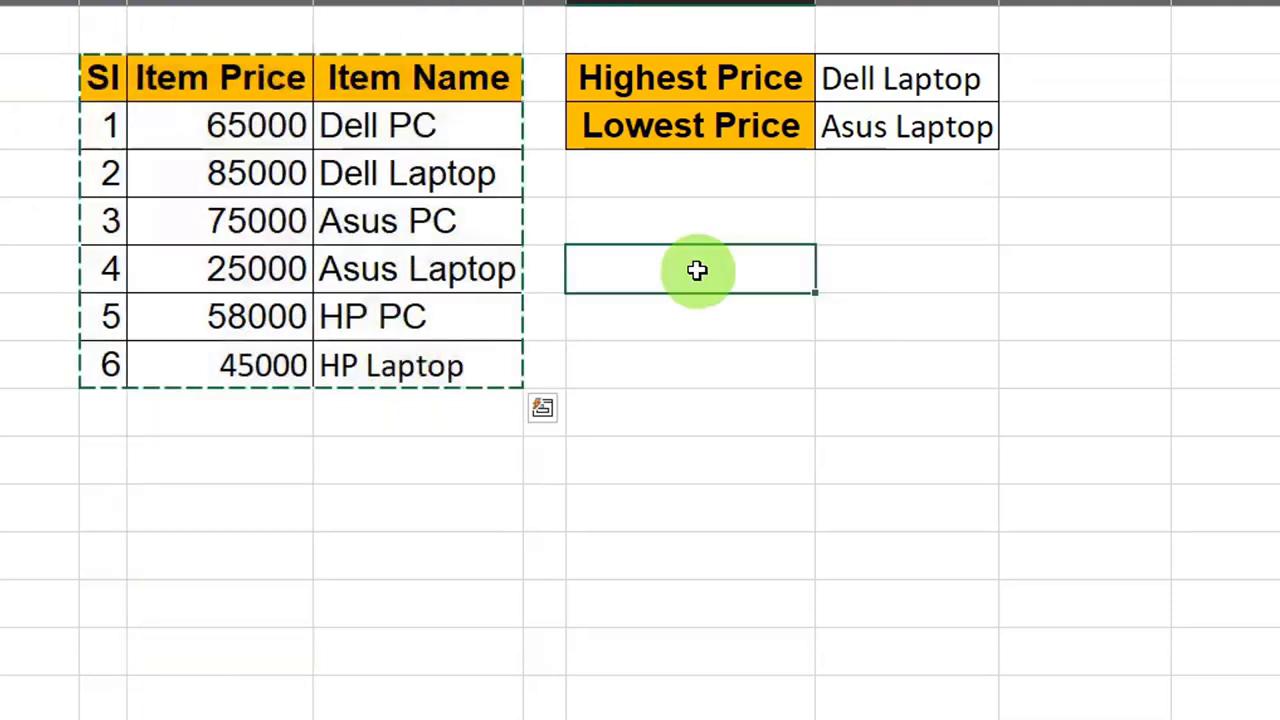
key("ctrl+v")
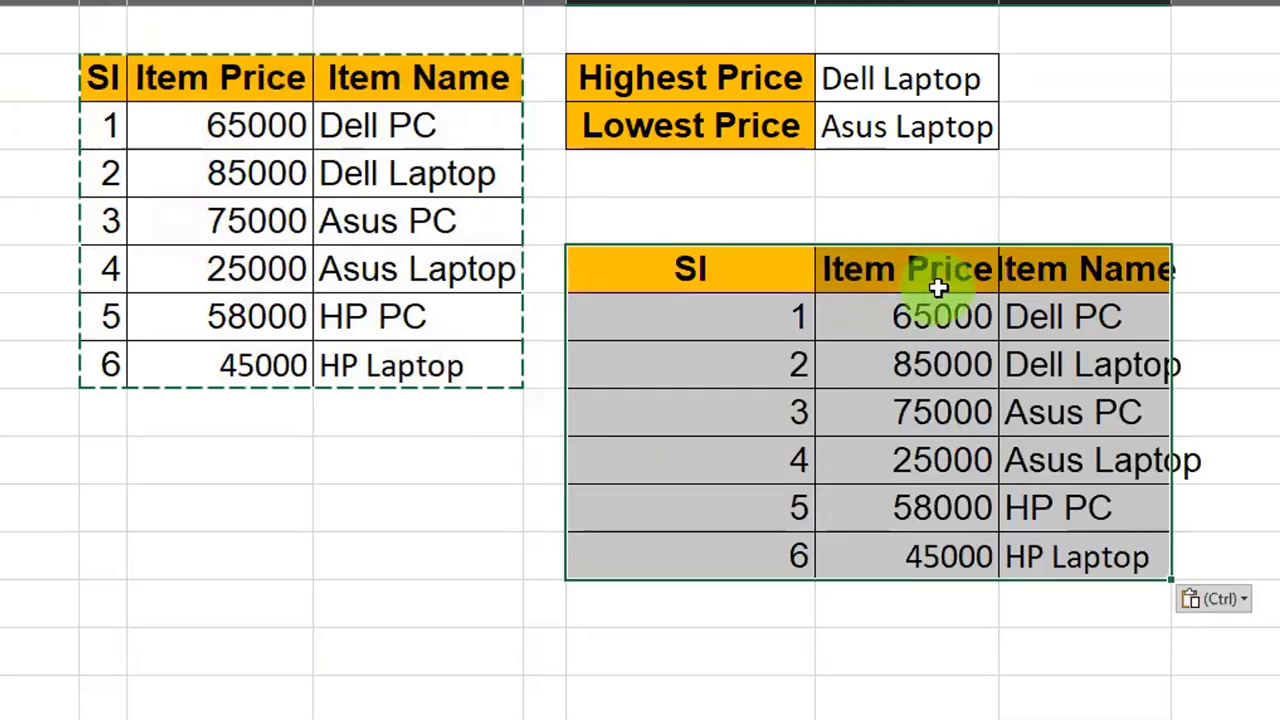
- Move the copied table's Item Name column, header included, in front of the Item Price column by inserting the cut cells
left_click(1008, 265)
left_click_drag(1034, 263, 1054, 545)
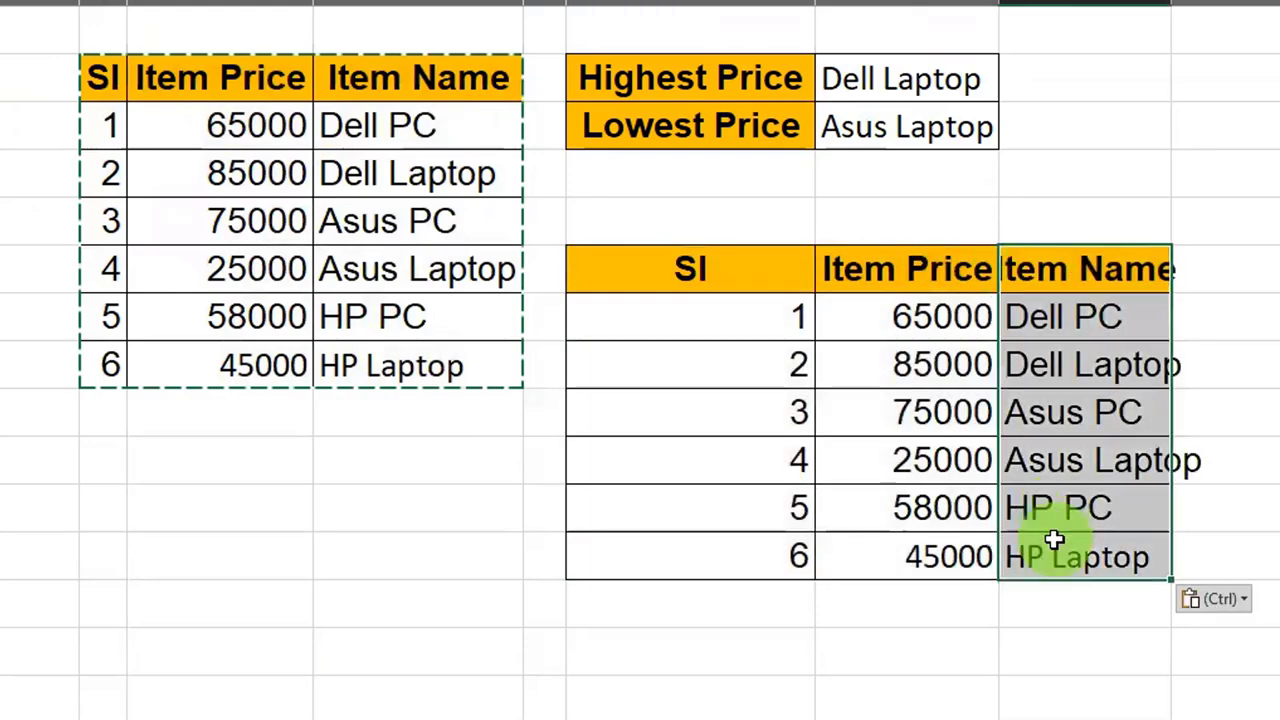
right_click(1113, 258)
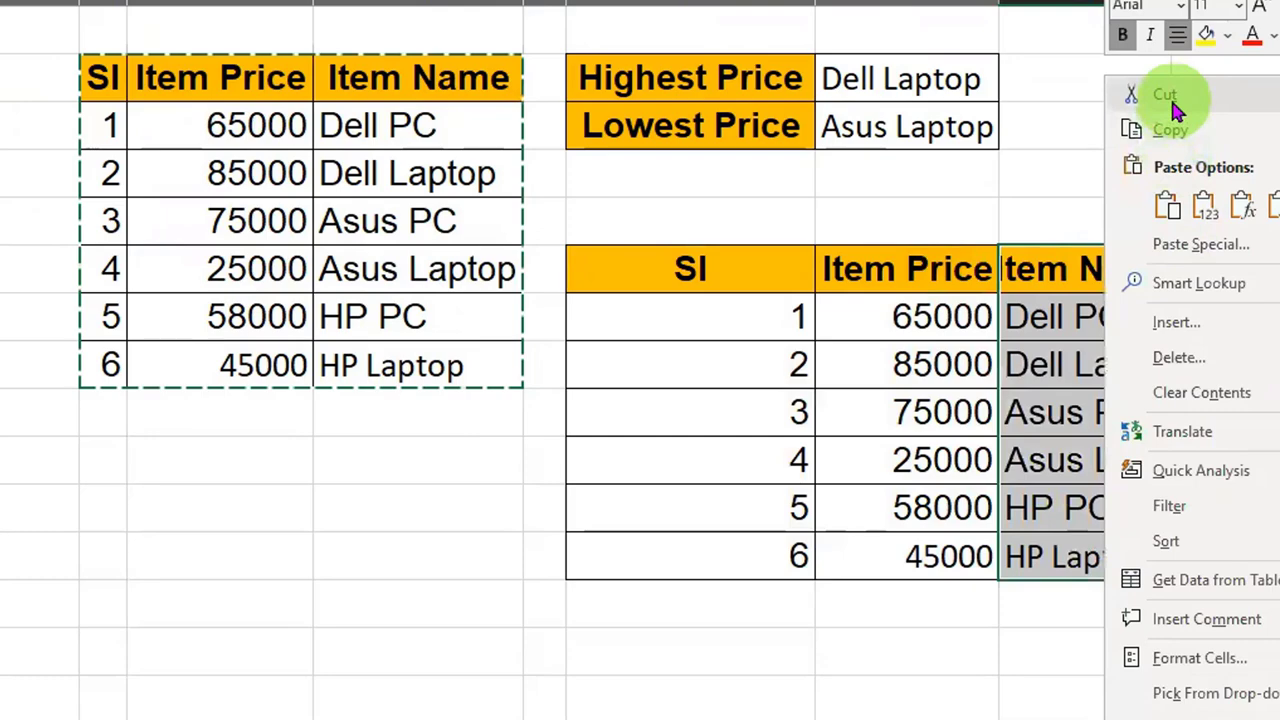
left_click(1179, 92)
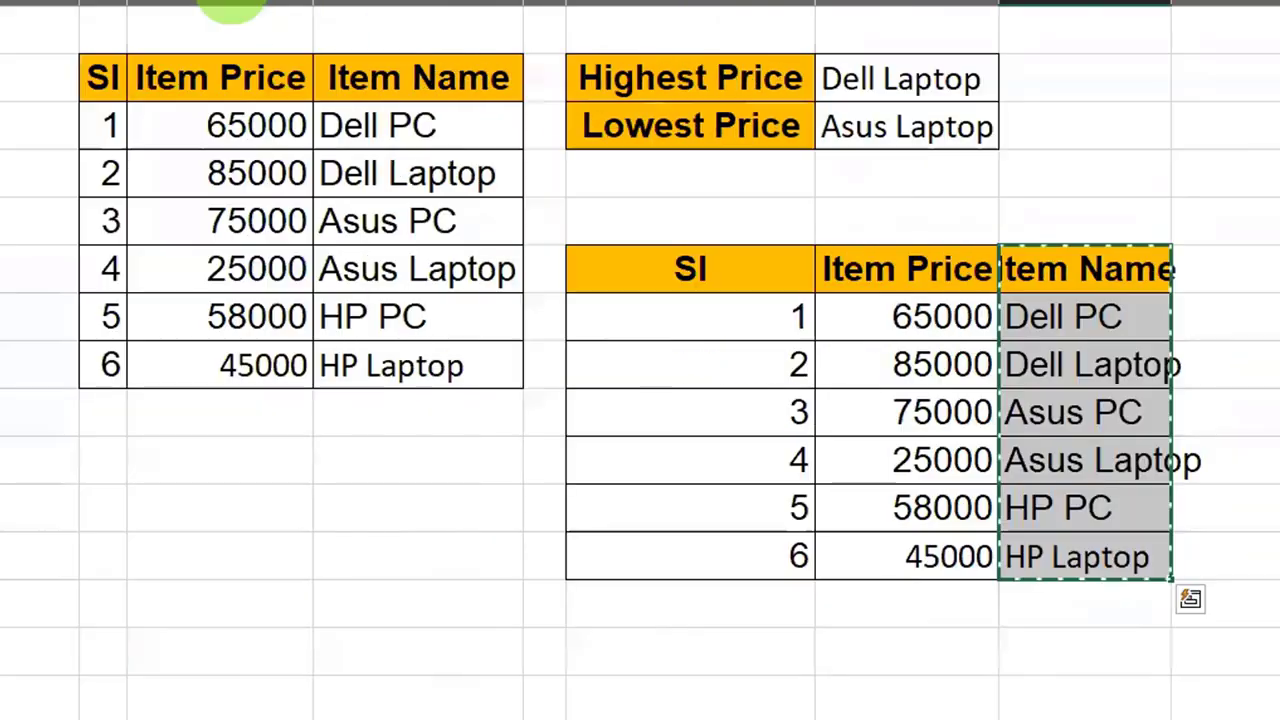
left_click(857, 265)
right_click(871, 266)
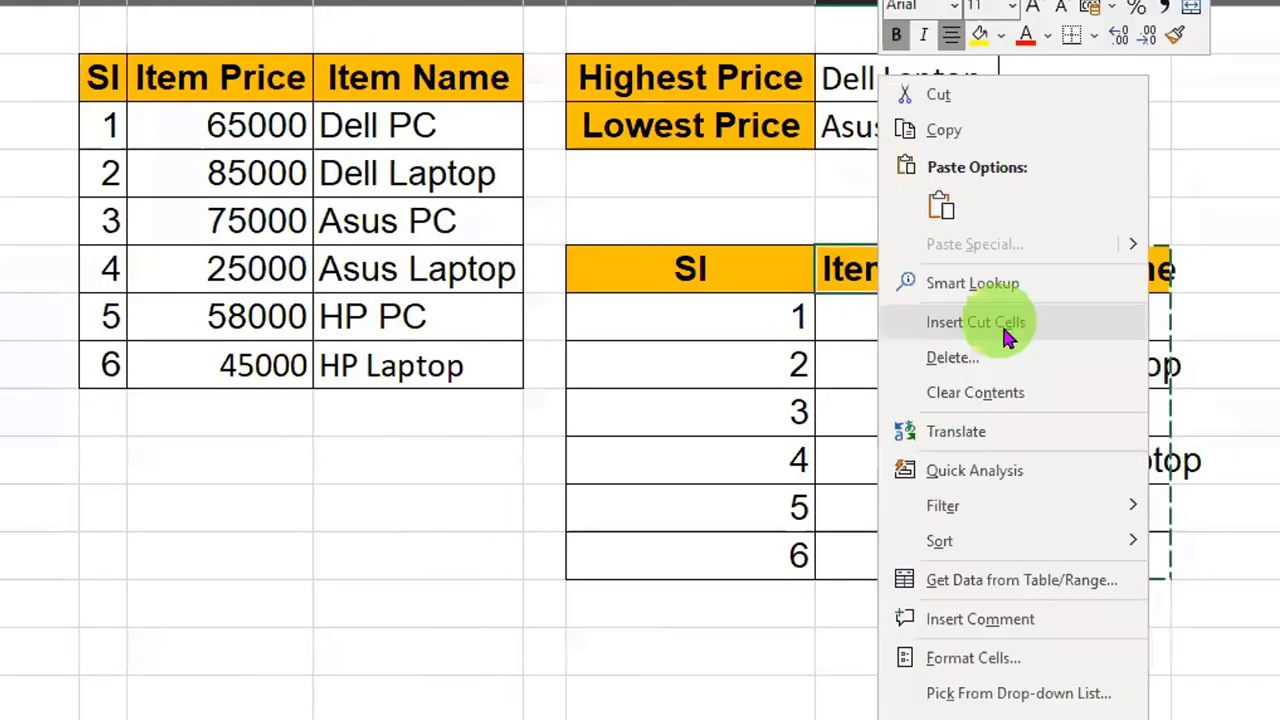
left_click(975, 320)
- Autofit the widths of the copied table's Item Name and Item Price columns to their contents
left_click_drag(962, 2, 1128, 2)
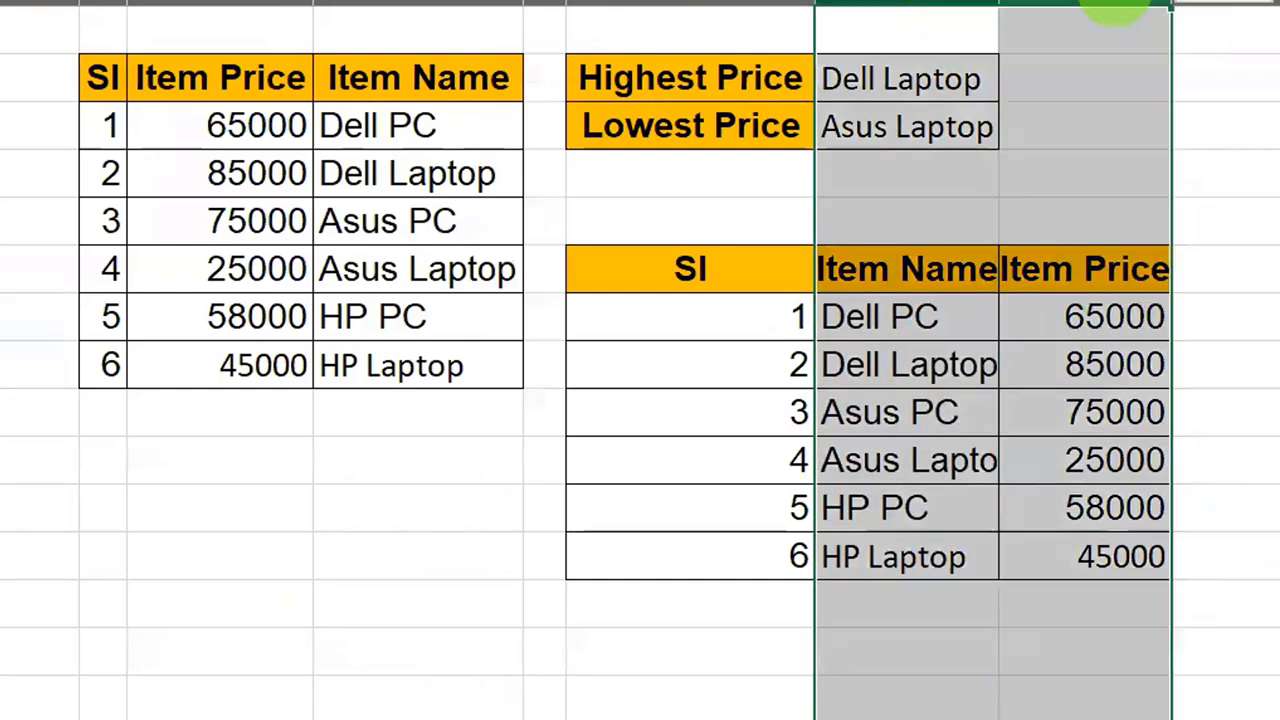
double_click(999, 3)
left_click(1063, 230)
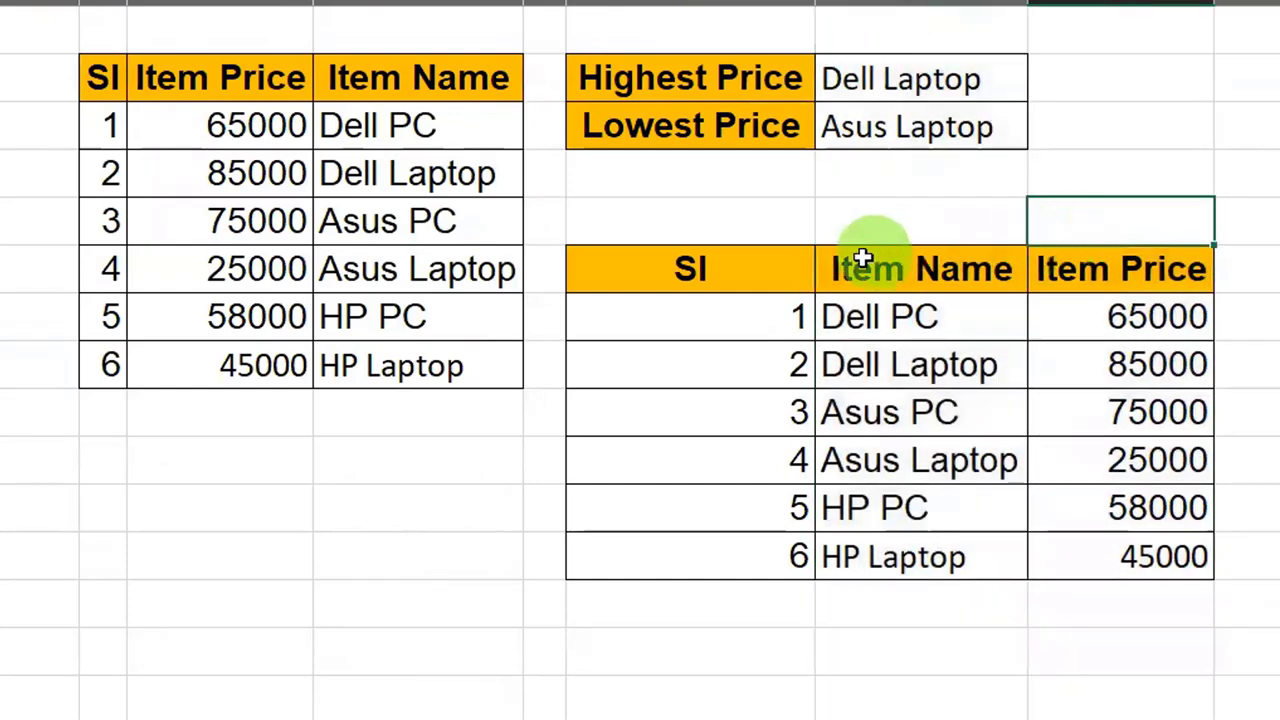
- Examine the copied table's names and prices, the original prices, and the Highest Price and Lowest Price result cells
left_click(1115, 315)
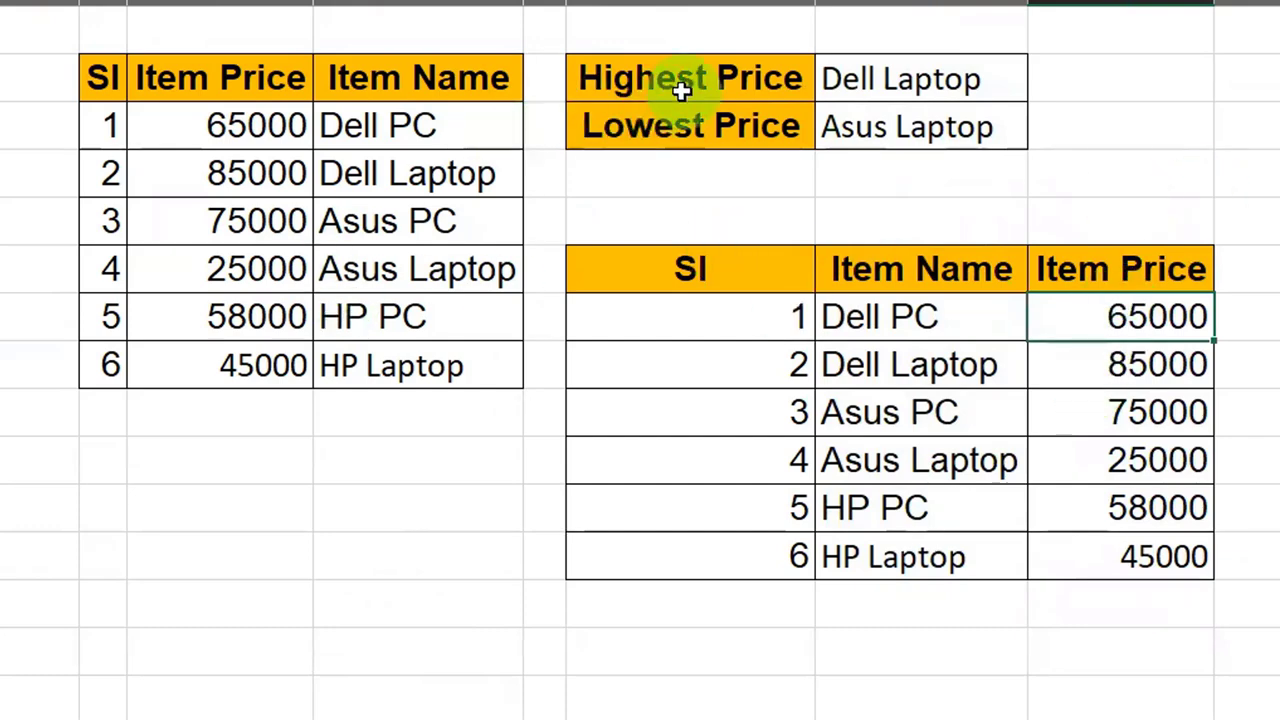
left_click_drag(777, 283, 1180, 557)
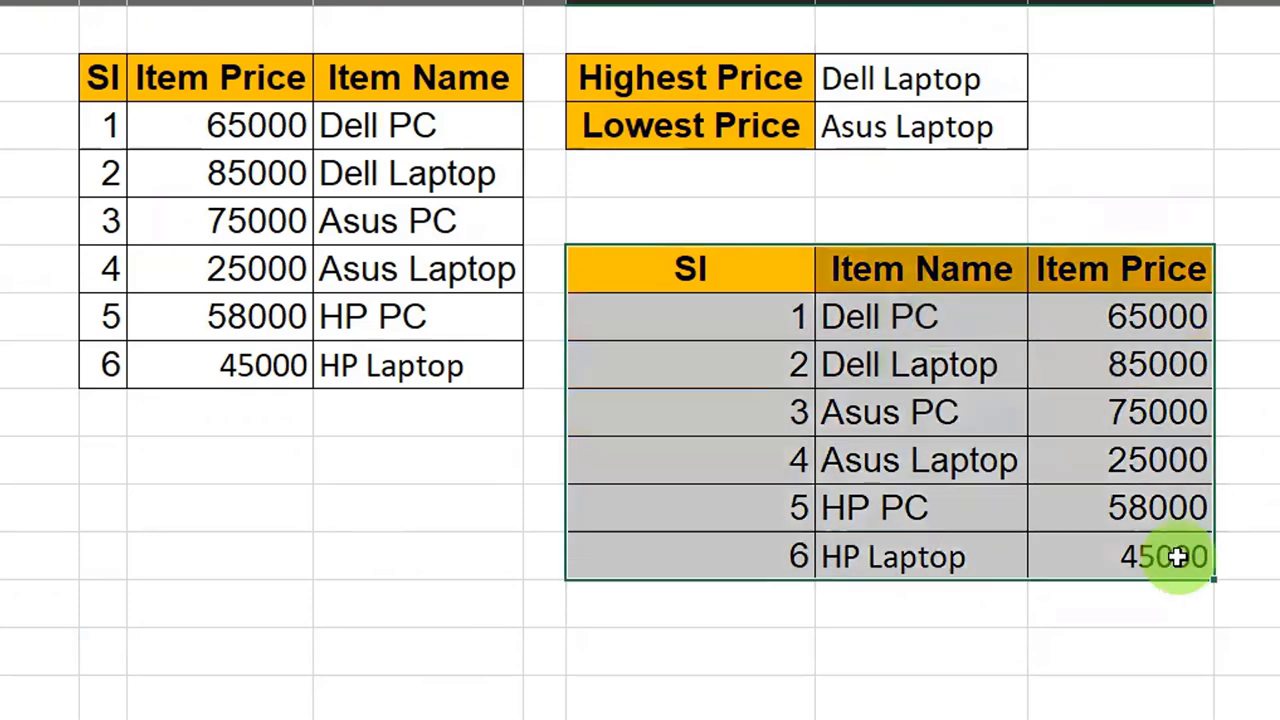
left_click(808, 80)
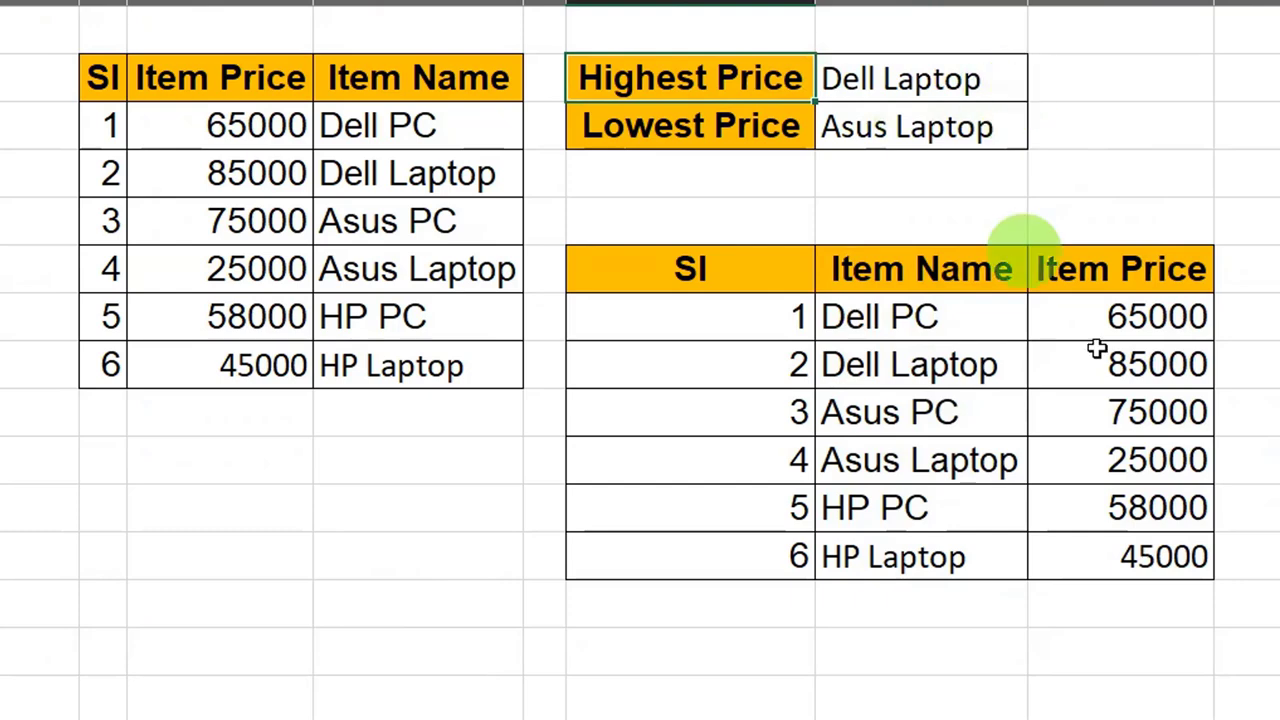
left_click(780, 130)
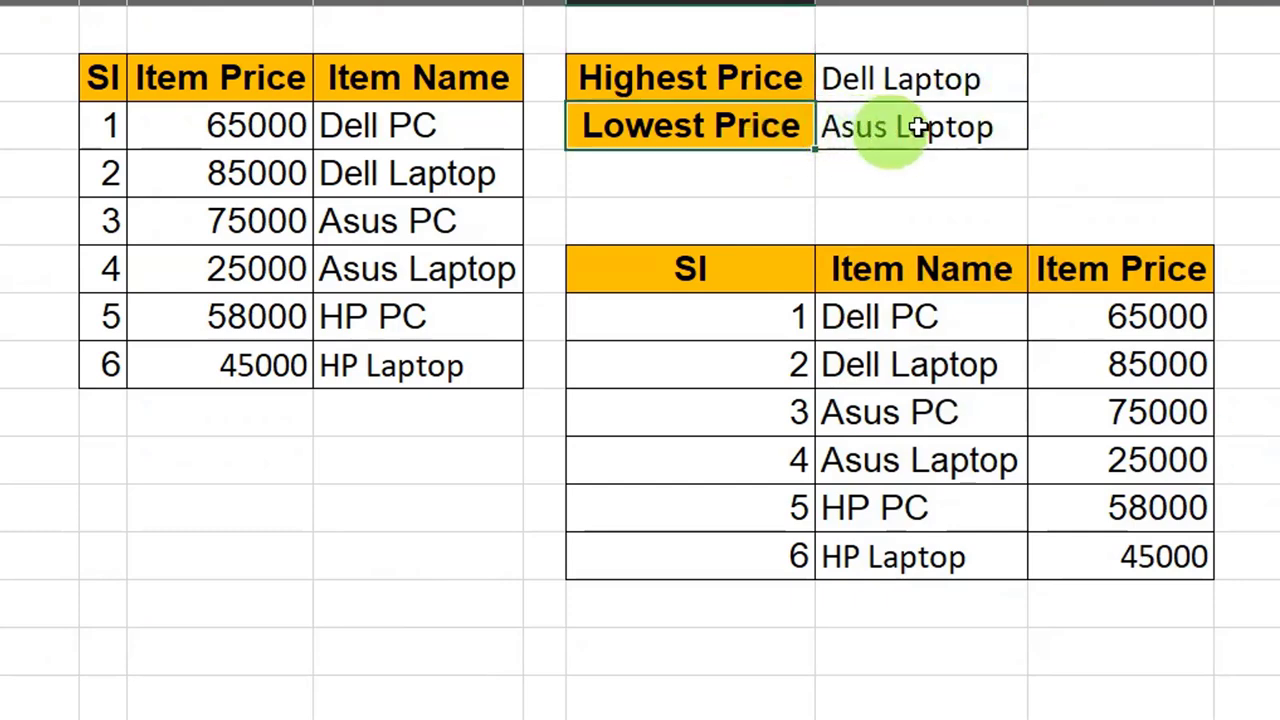
left_click(1117, 356)
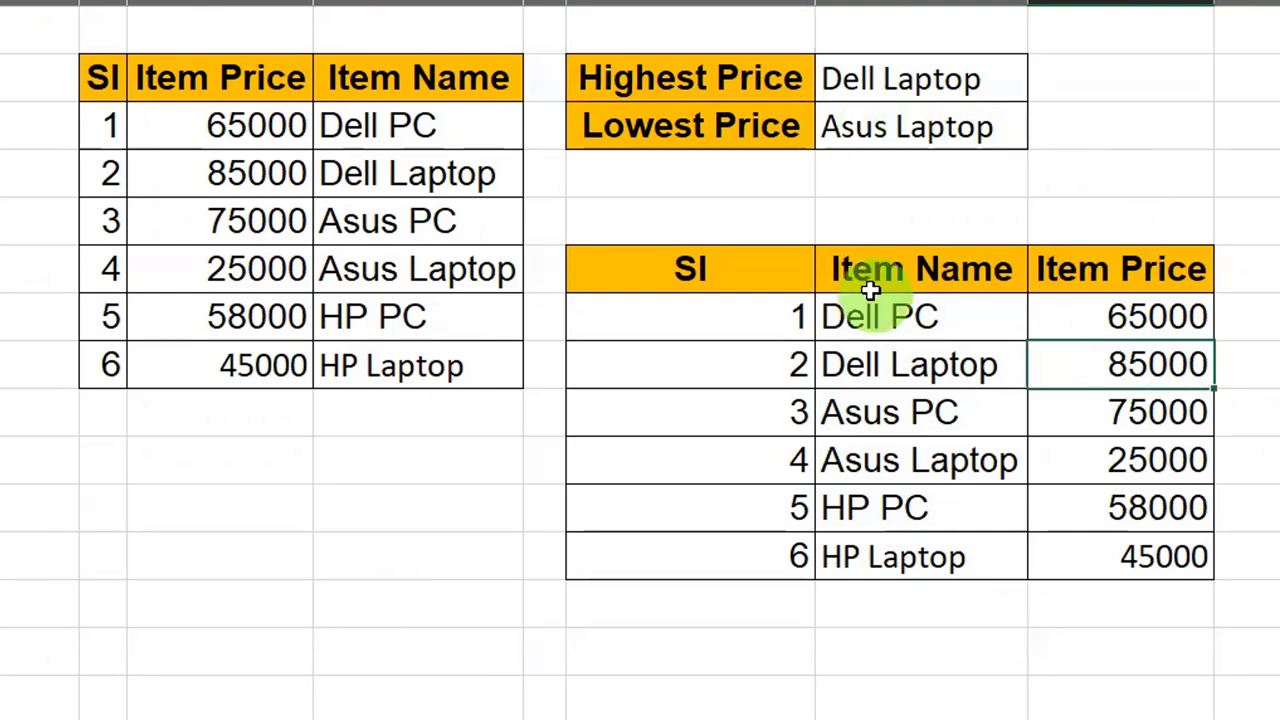
left_click_drag(783, 271, 1099, 538)
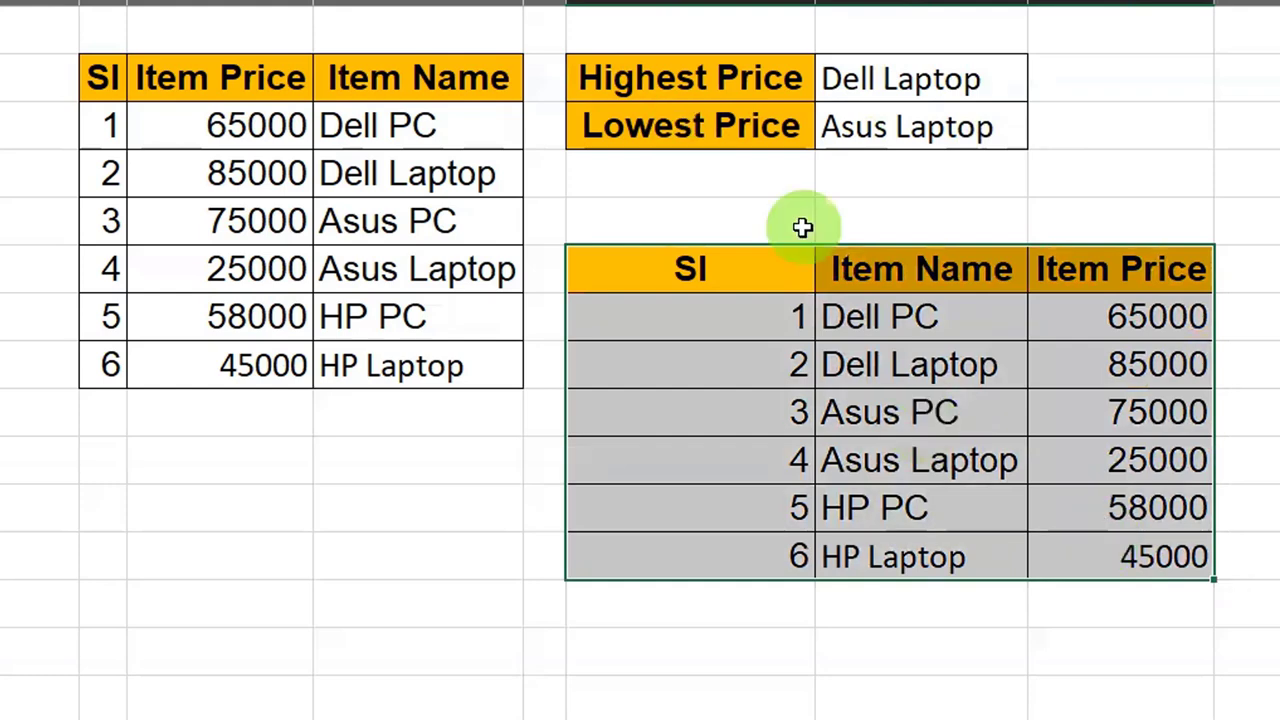
left_click_drag(1132, 318, 1137, 540)
left_click(248, 118)
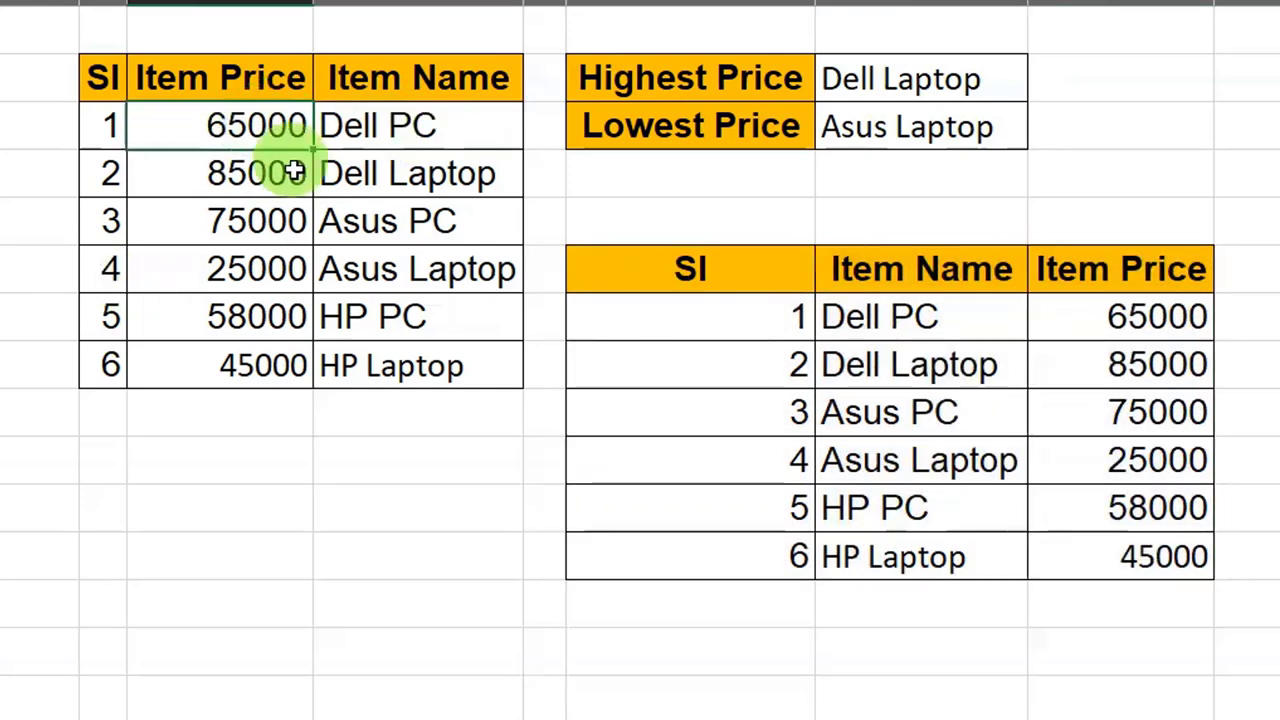
left_click(777, 74)
left_click(908, 83)
- Set the Dell PC price in the original table to 95000 and check the Highest Price result
left_click(240, 128)
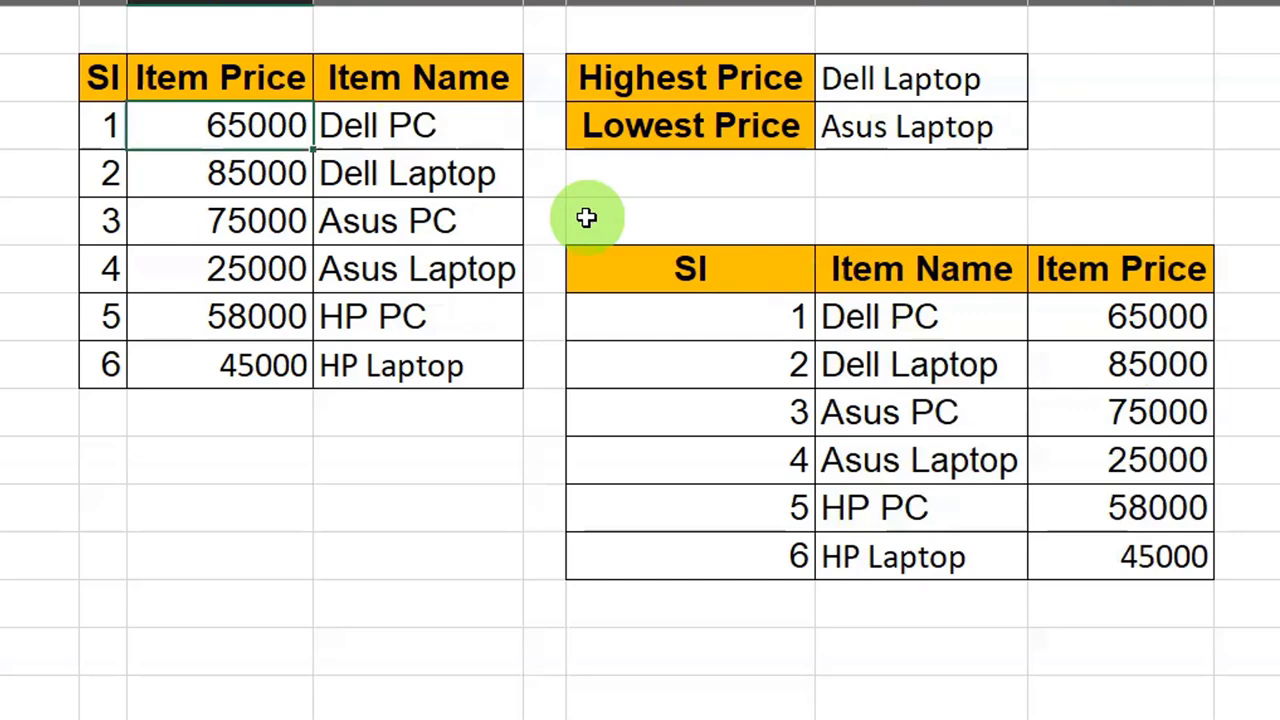
type("95000")
left_click(457, 177)
left_click(933, 81)
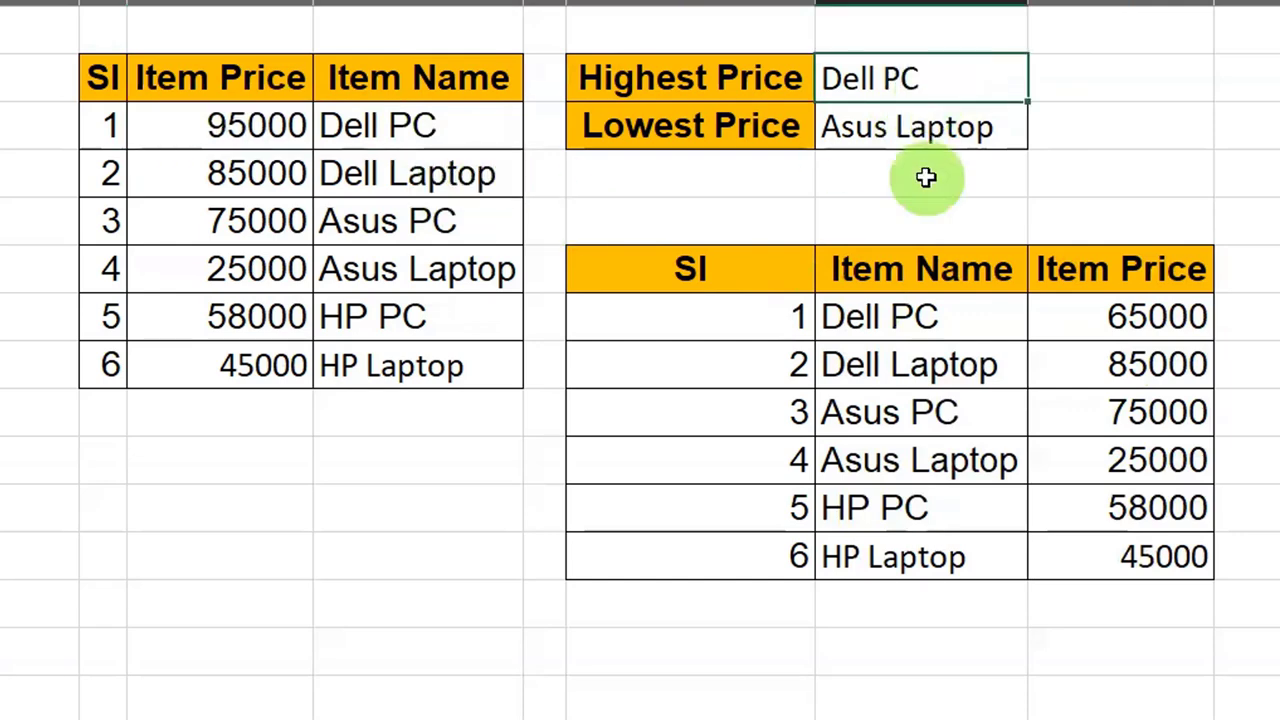
- Set the Dell Laptop price in the original table to 20000 and check the Lowest Price result
left_click(252, 216)
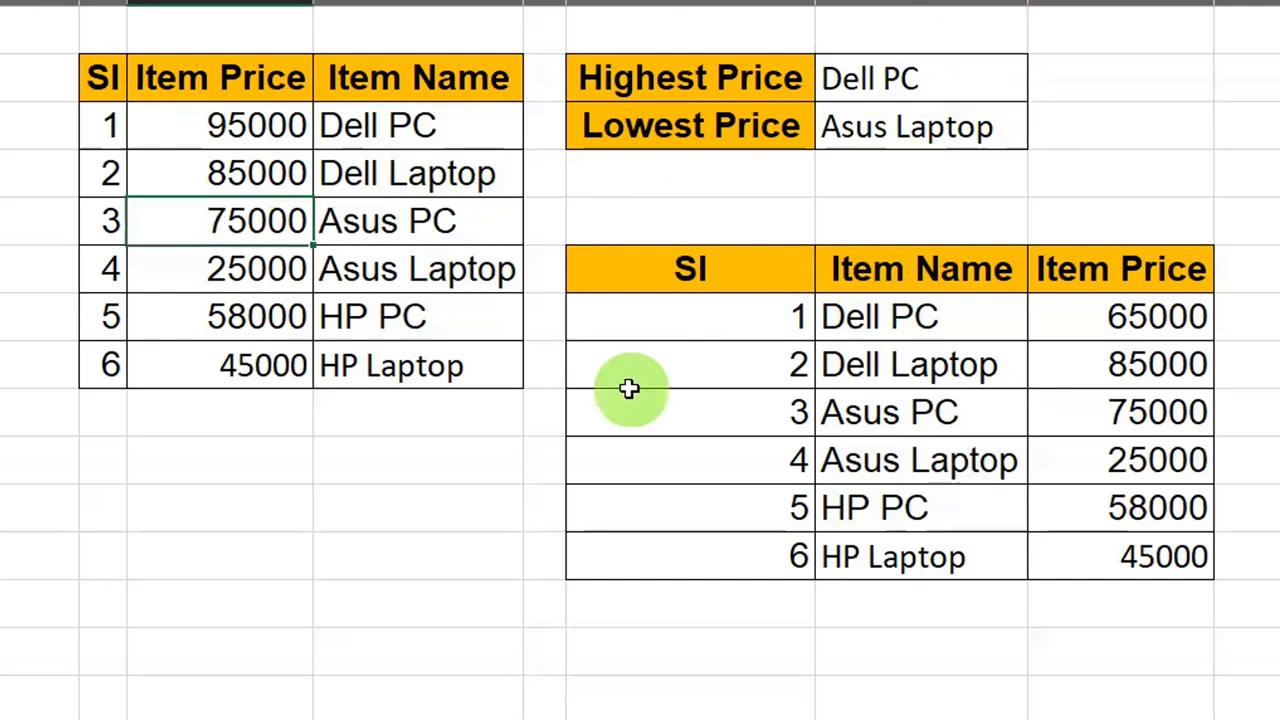
left_click(324, 177)
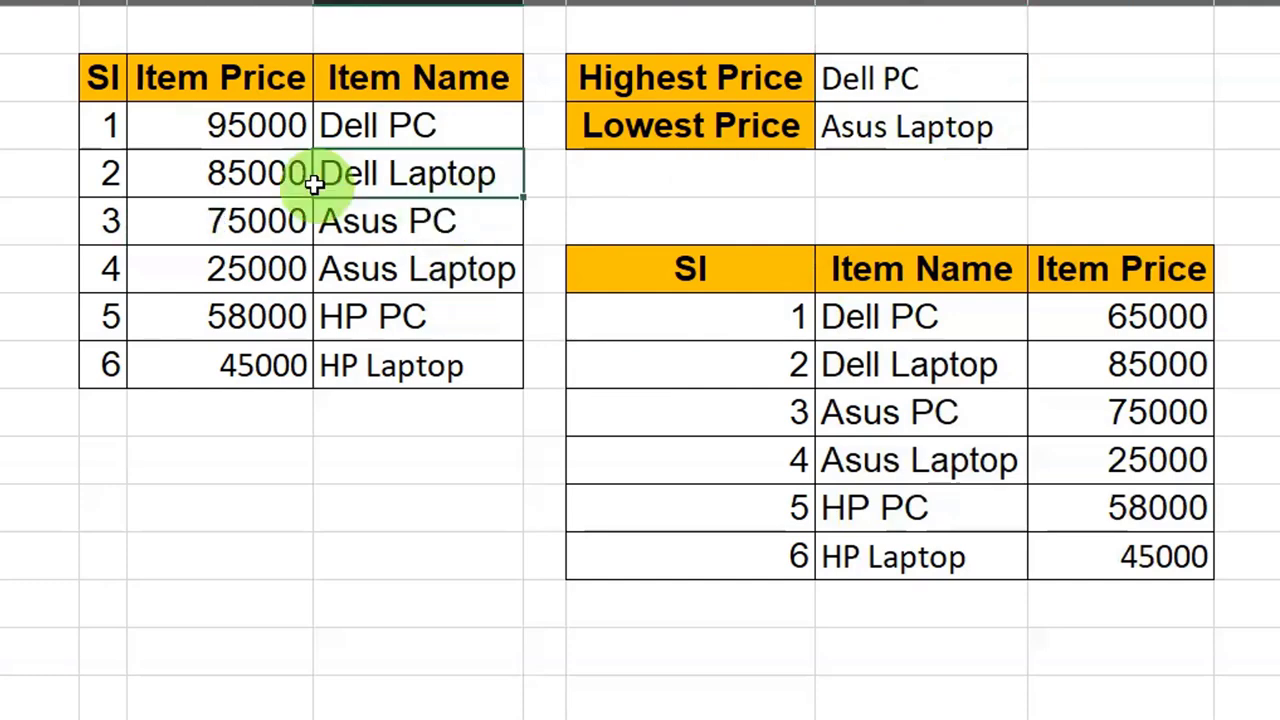
left_click(294, 177)
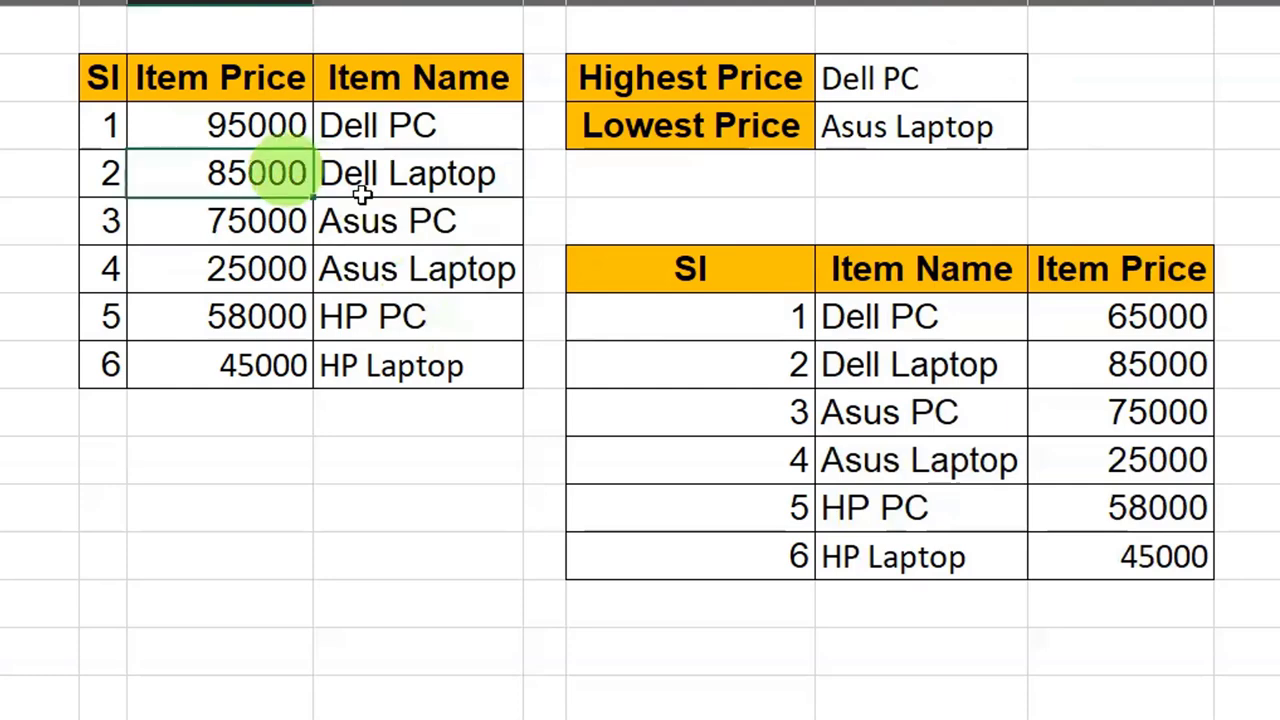
type("200")
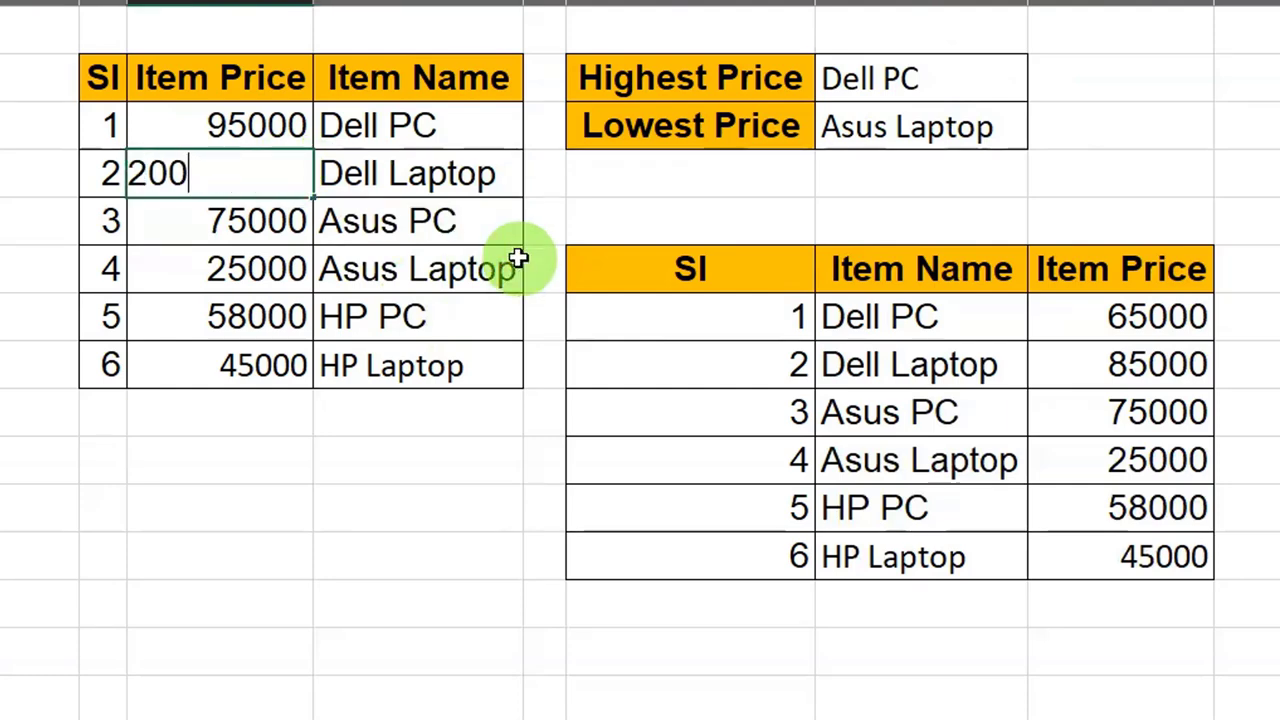
type("00")
left_click(455, 223)
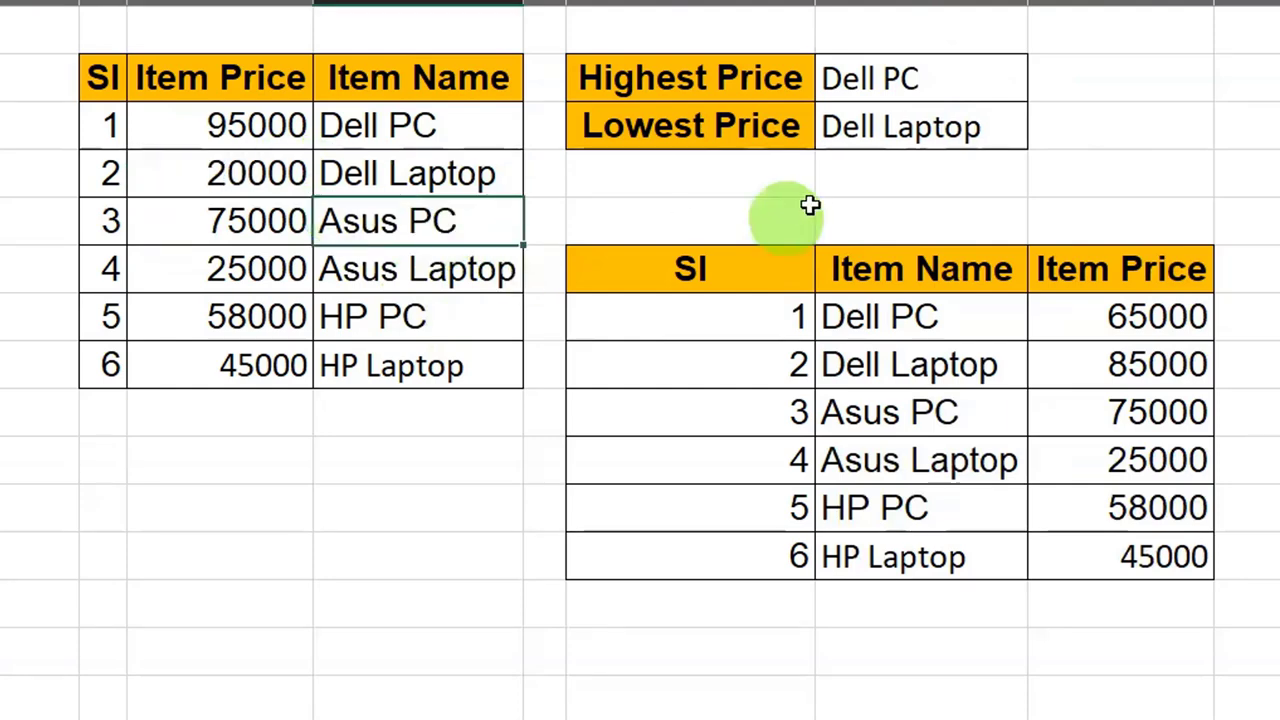
left_click(905, 135)
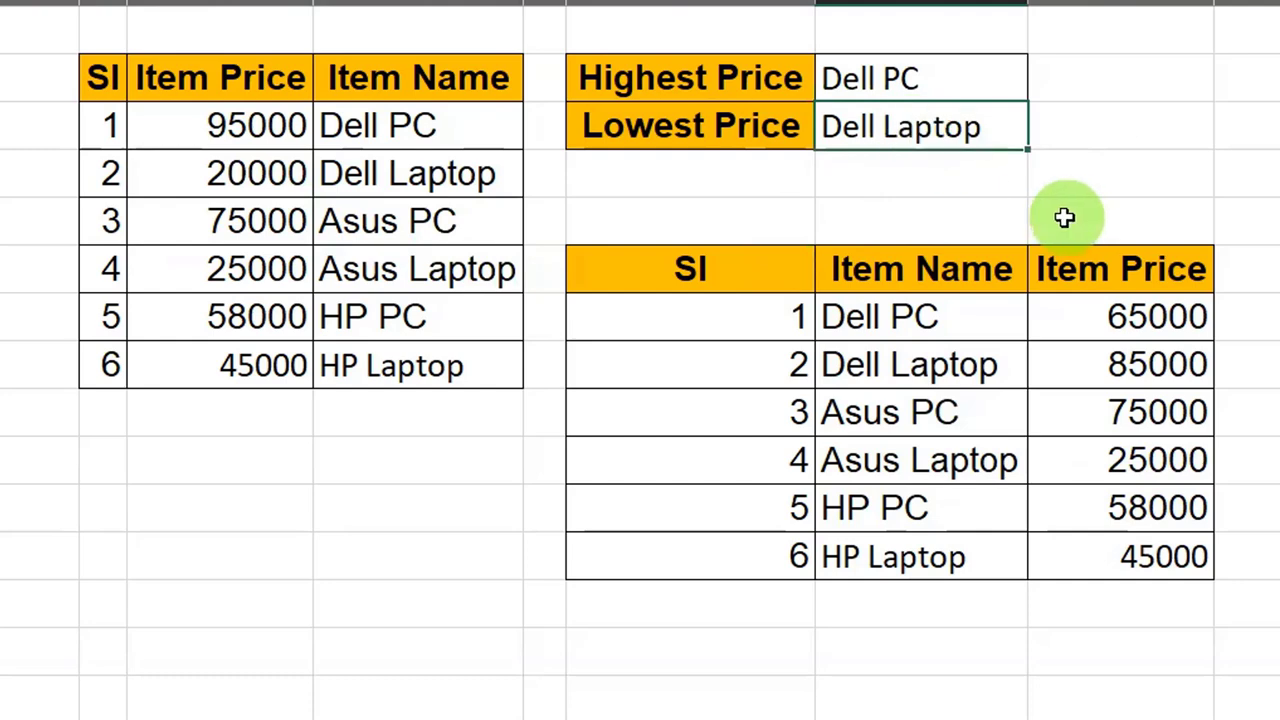
- Clear the result cells beside Highest Price and Lowest Price
left_click_drag(937, 76, 943, 138)
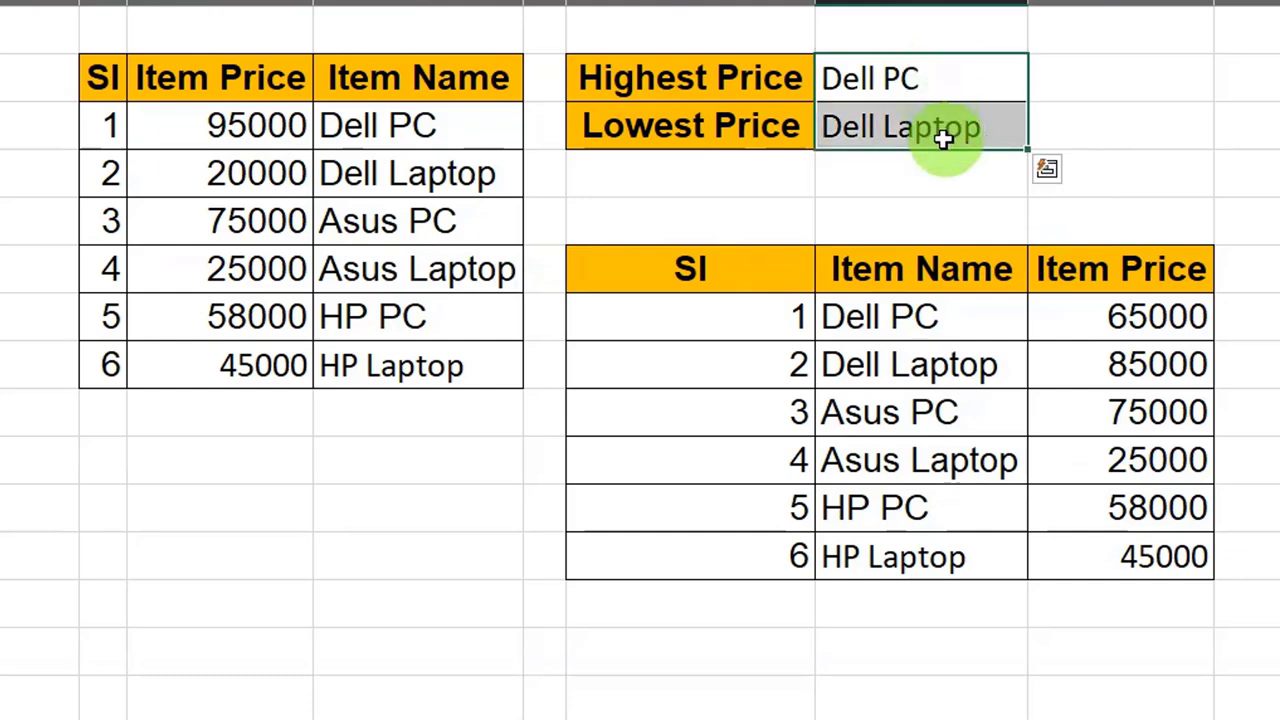
key("Delete")
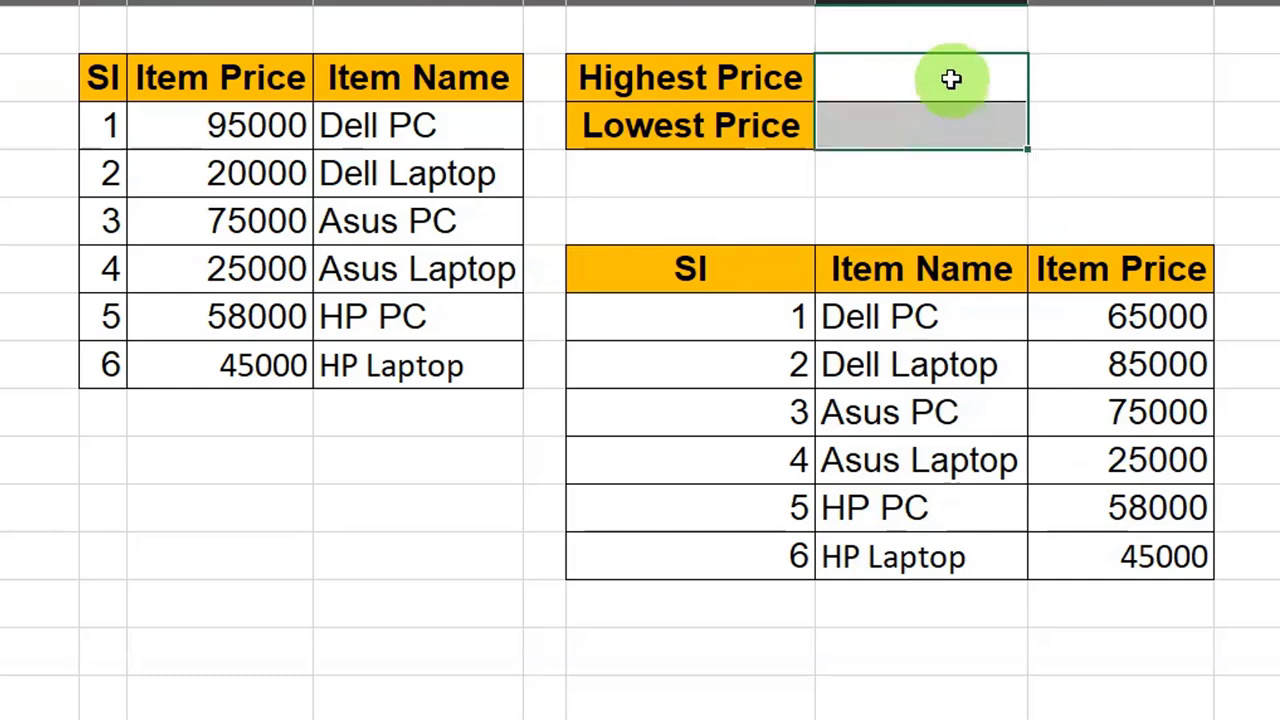
left_click(949, 77)
left_click(940, 117)
left_click_drag(745, 318, 1095, 548)
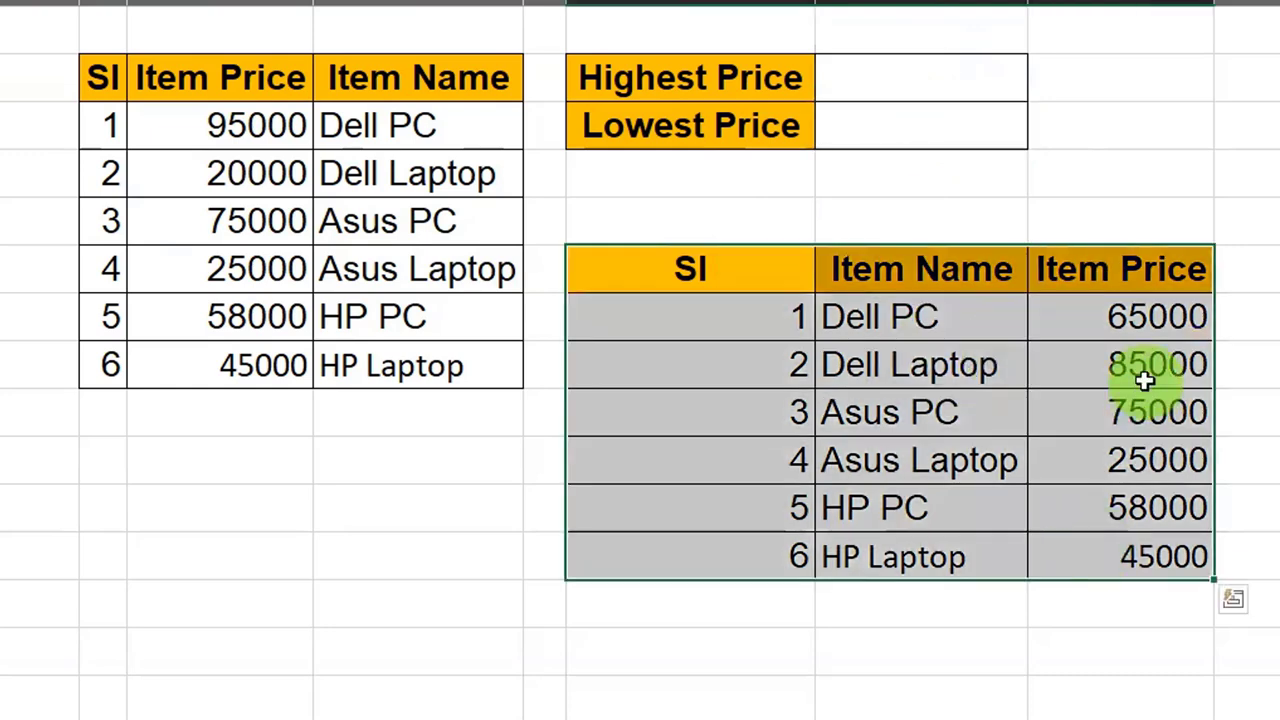
left_click(1133, 370)
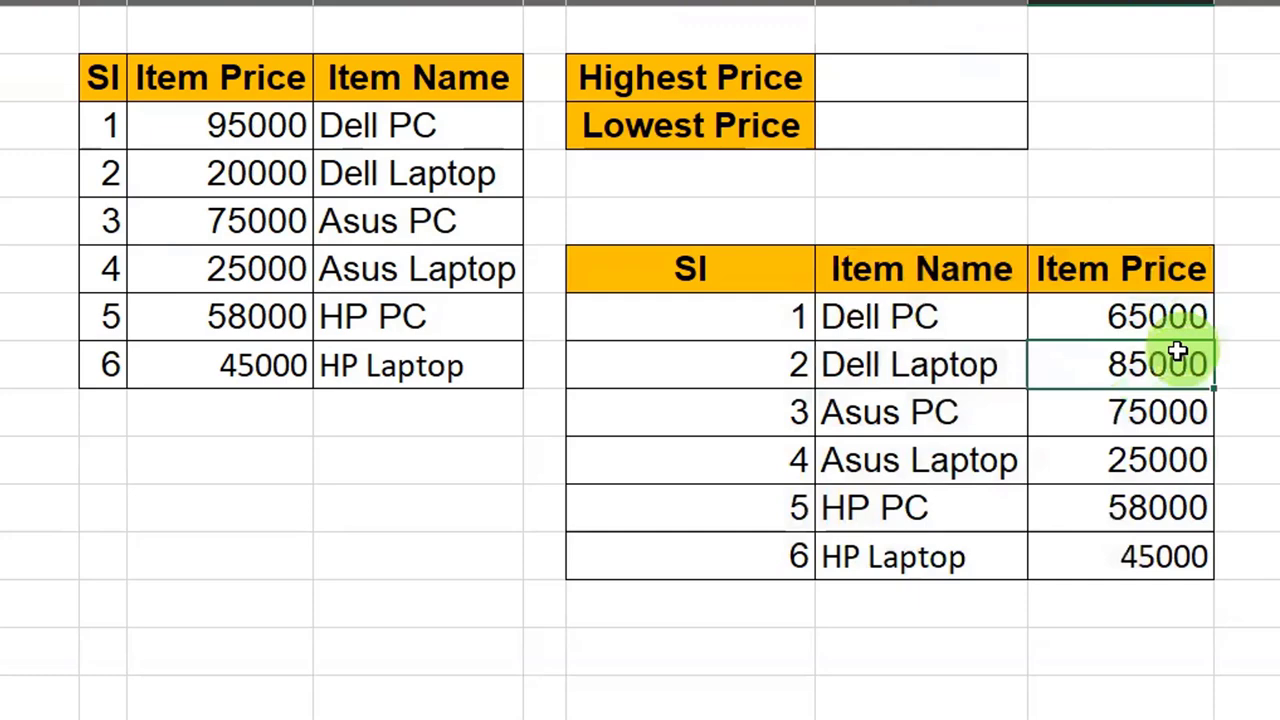
left_click(958, 6)
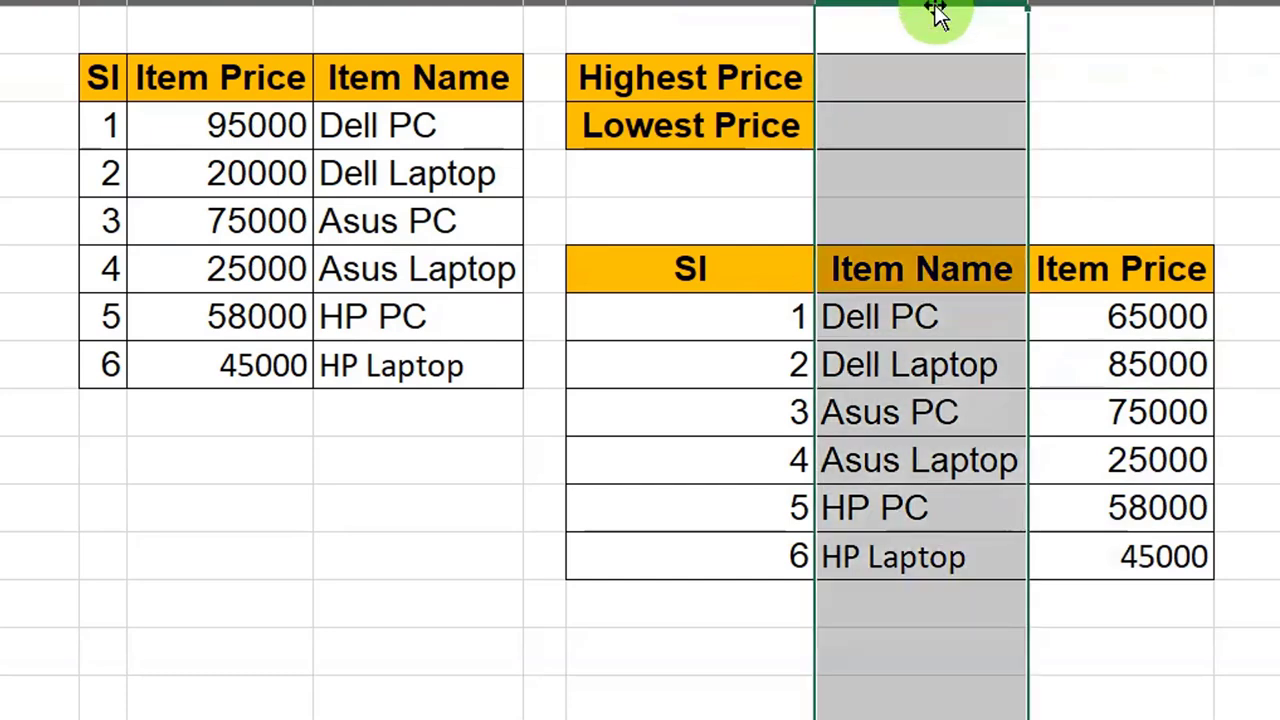
- Rearrange the copied table so that the Item Price column comes before the Item Name column
left_click_drag(1137, 318, 1124, 540)
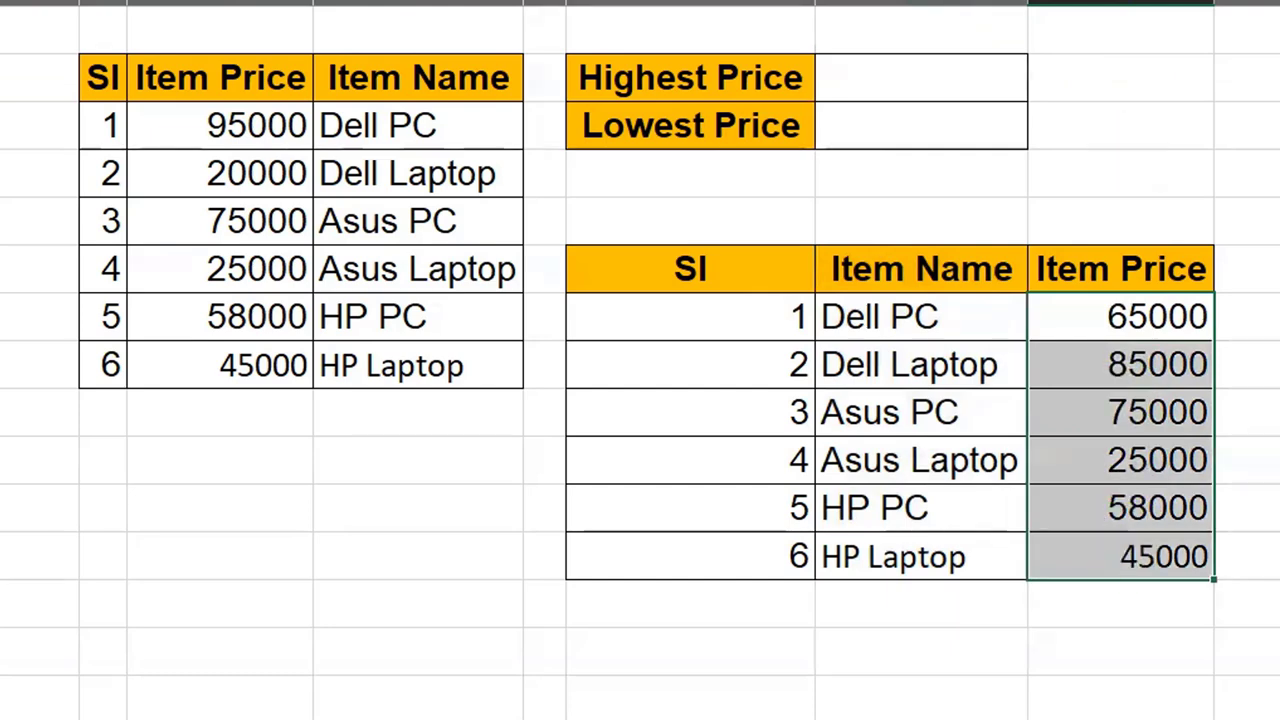
left_click_drag(1128, 268, 1132, 540)
right_click(1131, 337)
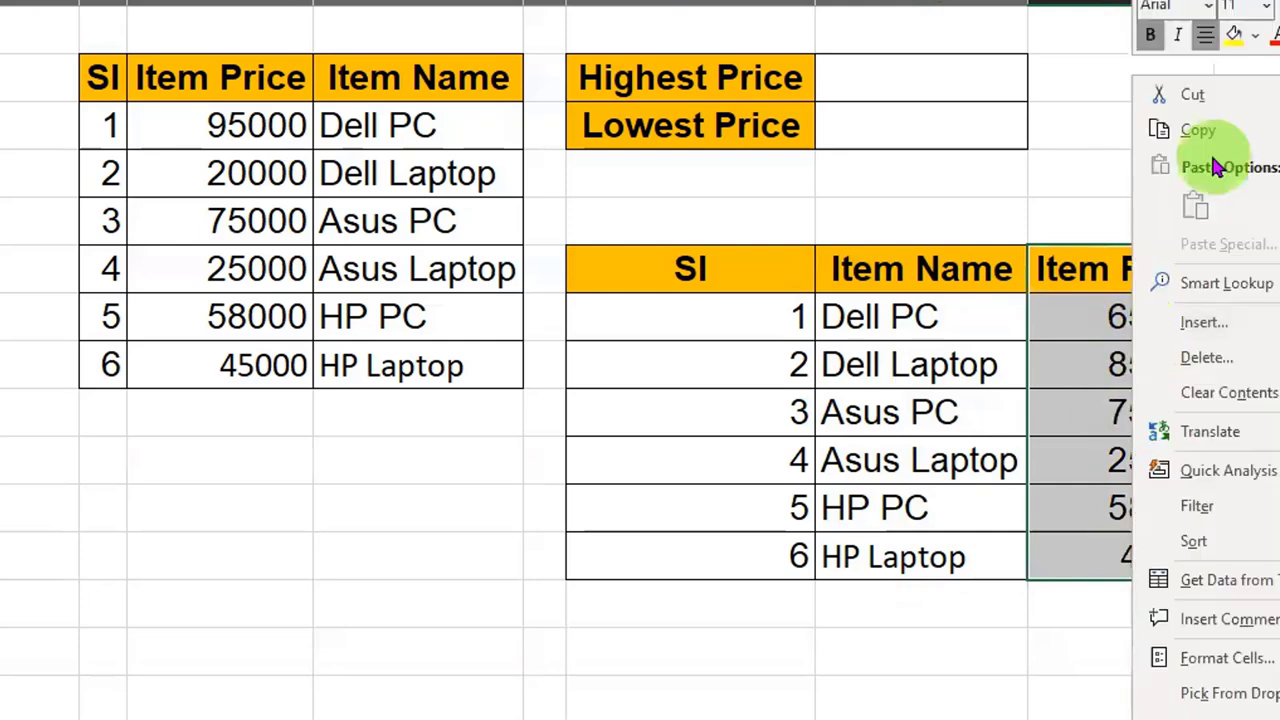
left_click(1210, 97)
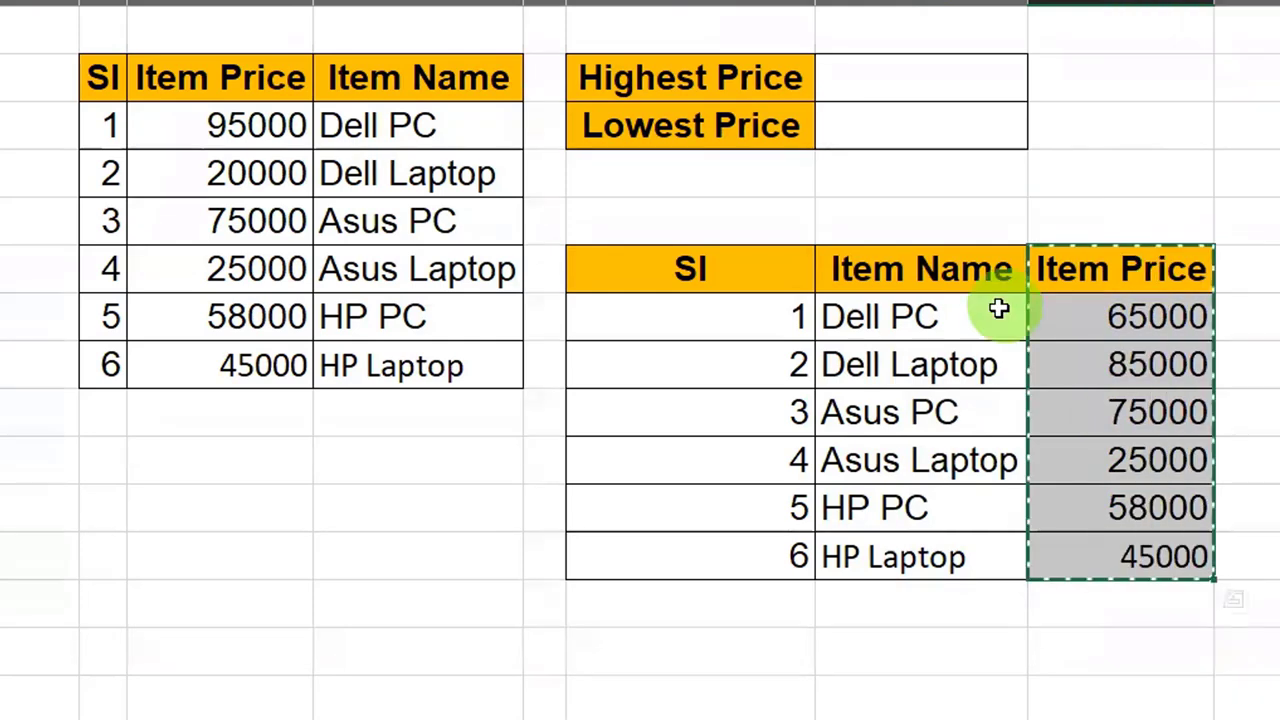
right_click(955, 265)
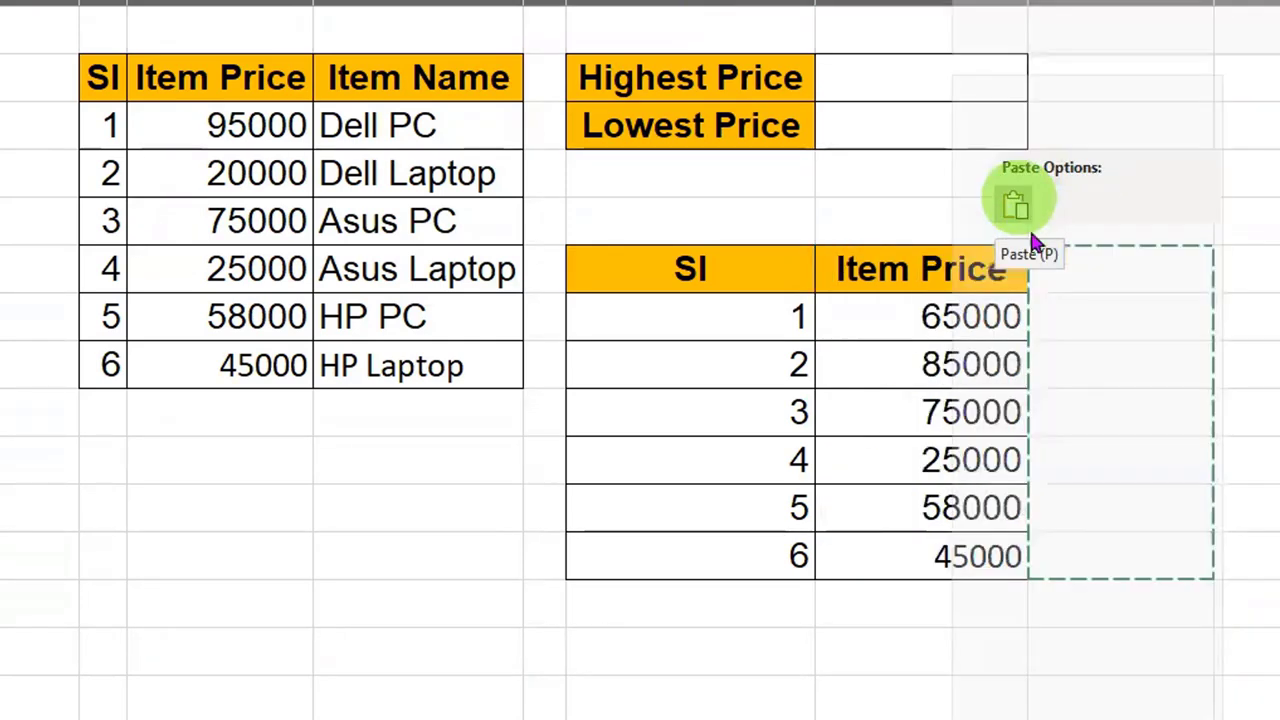
left_click(1010, 320)
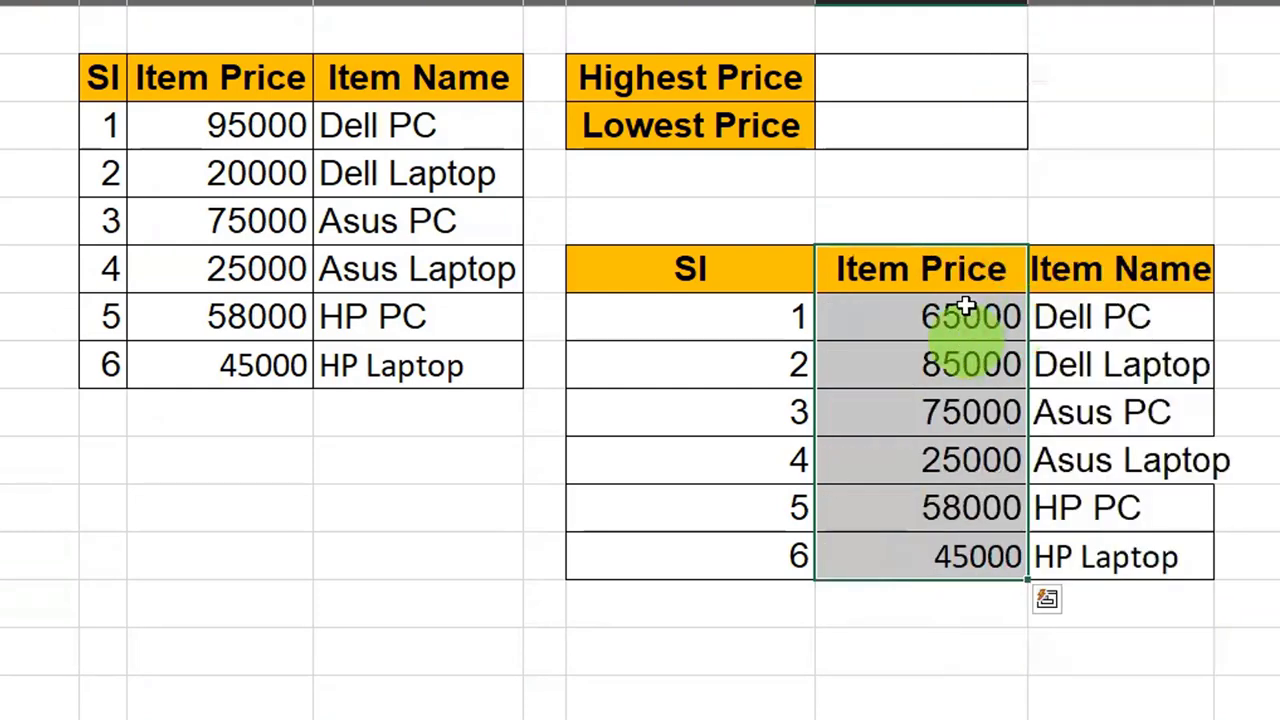
left_click(966, 335)
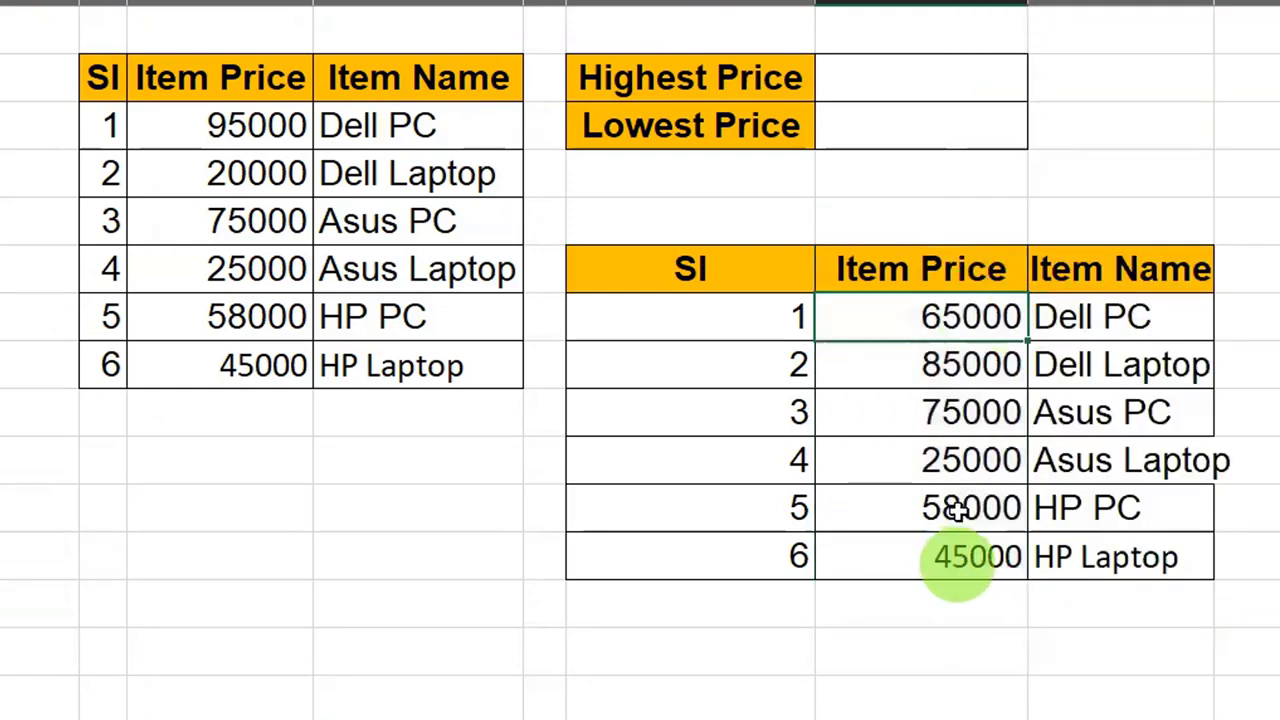
- Begin a VLOOKUP formula beside Highest Price, using MAX of the copied table's prices G7:G12 as the lookup value
left_click(930, 80)
type("=vlo")
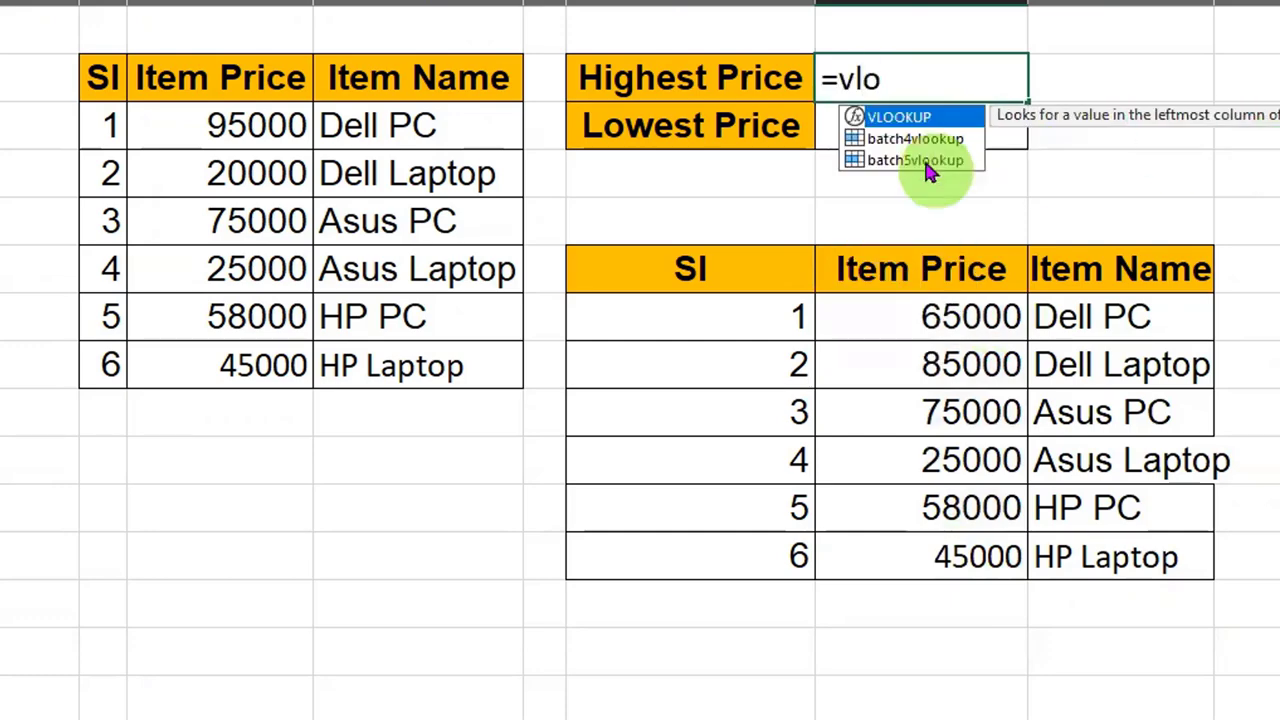
double_click(910, 122)
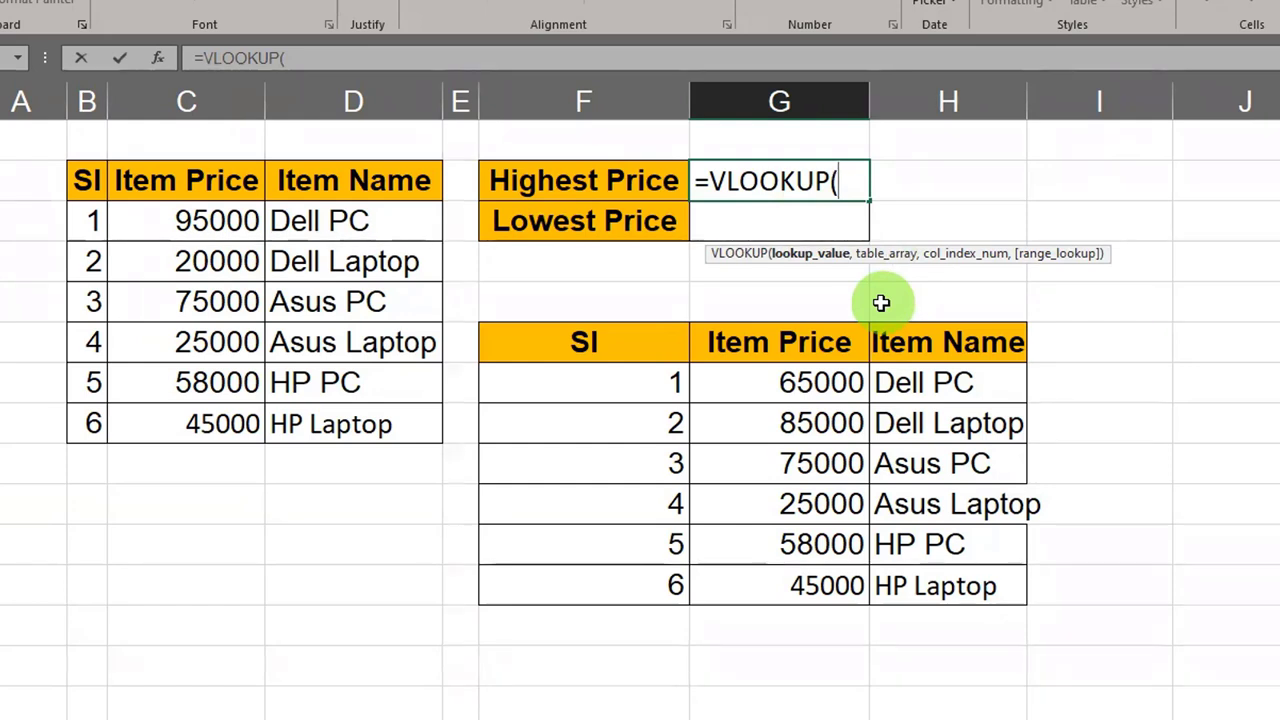
type("max(")
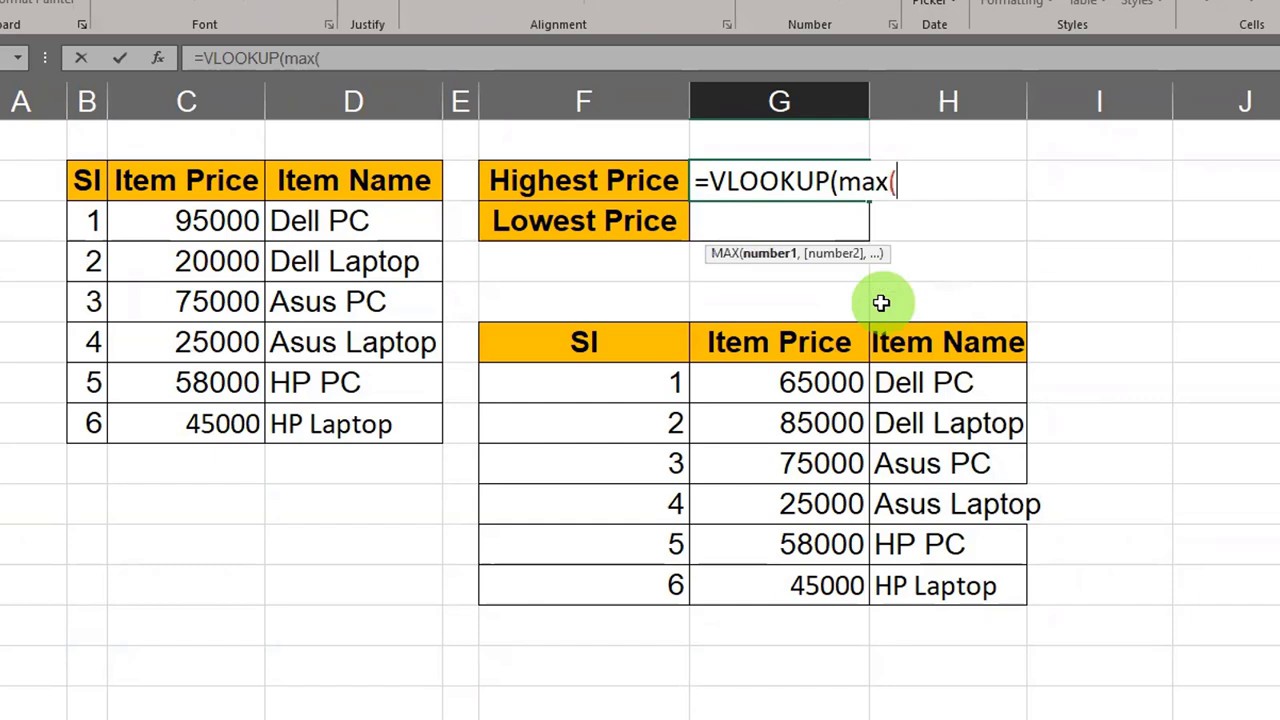
left_click_drag(829, 380, 806, 570)
type(")")
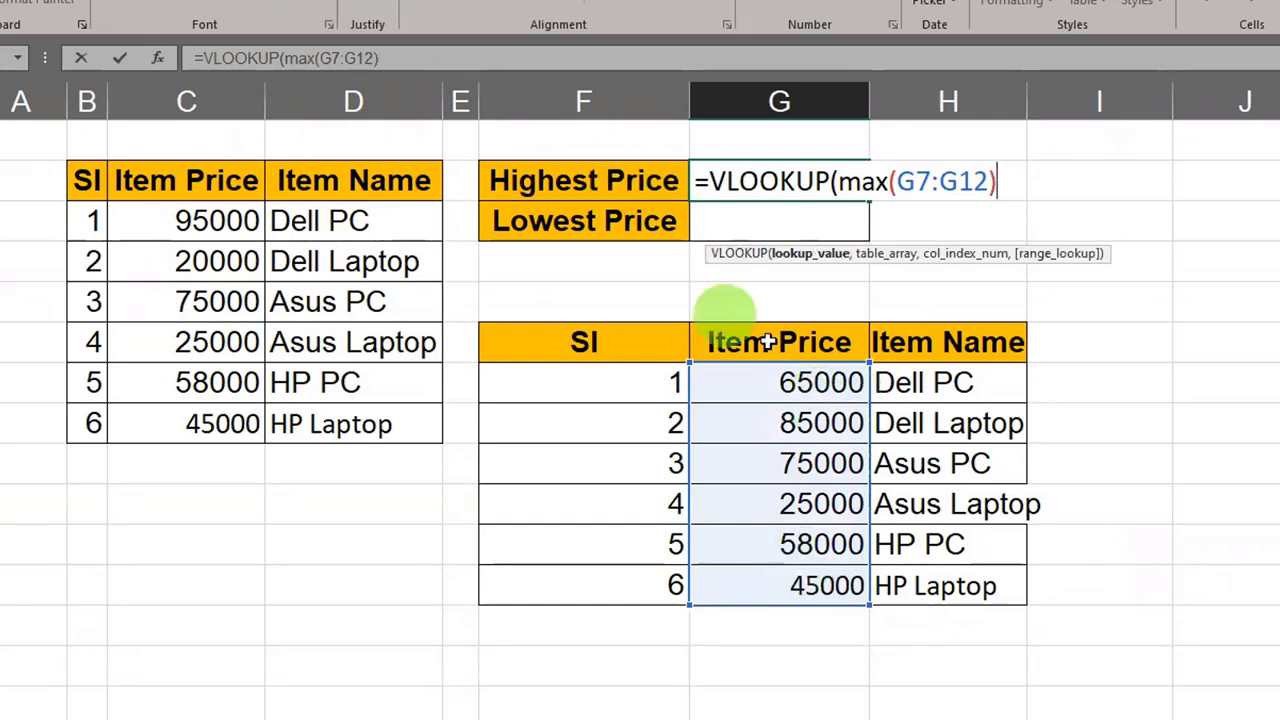
- Complete the Highest Price VLOOKUP with table array G6:H12, column index 2 and exact match 0
type(",")
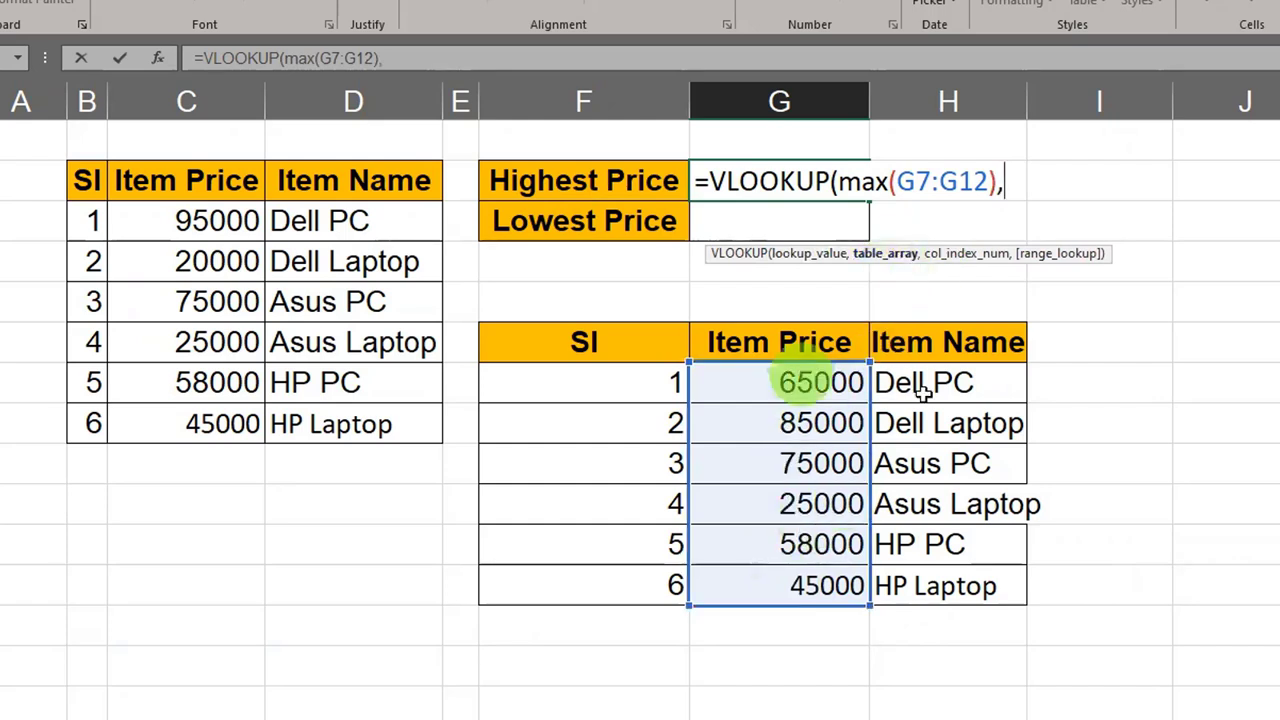
left_click_drag(790, 342, 944, 567)
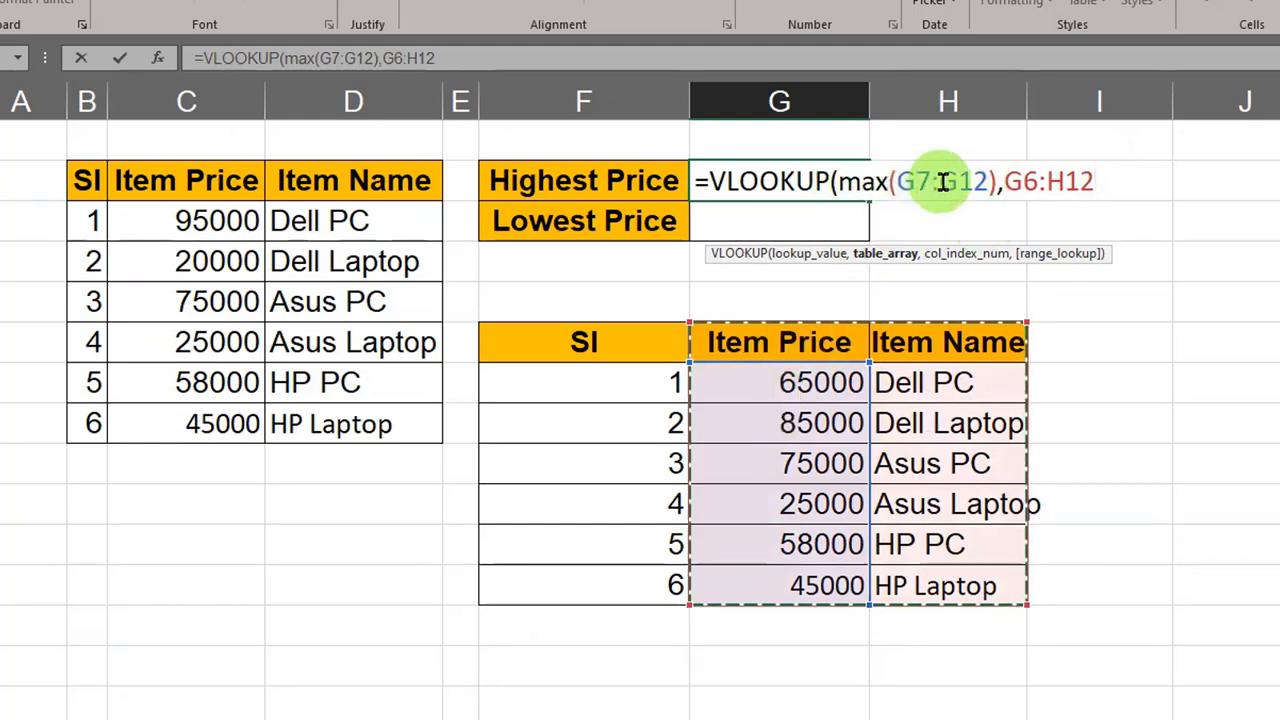
left_click(890, 254)
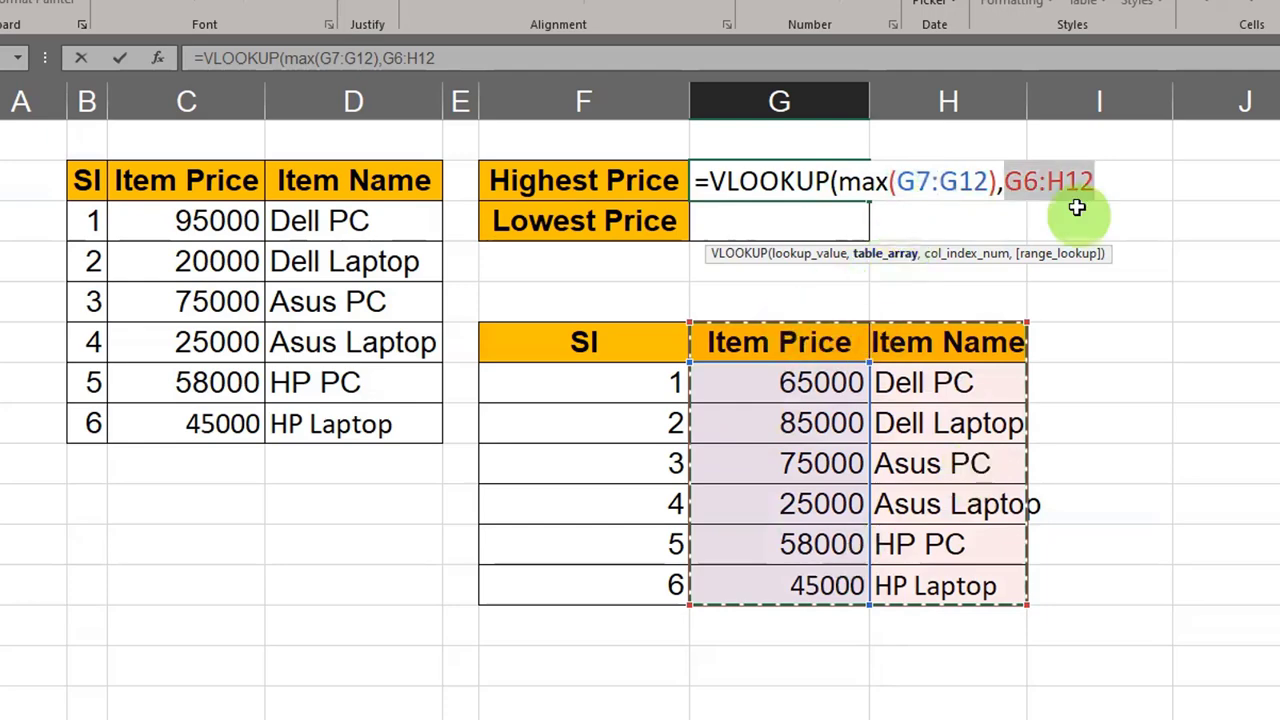
key("End")
type(",")
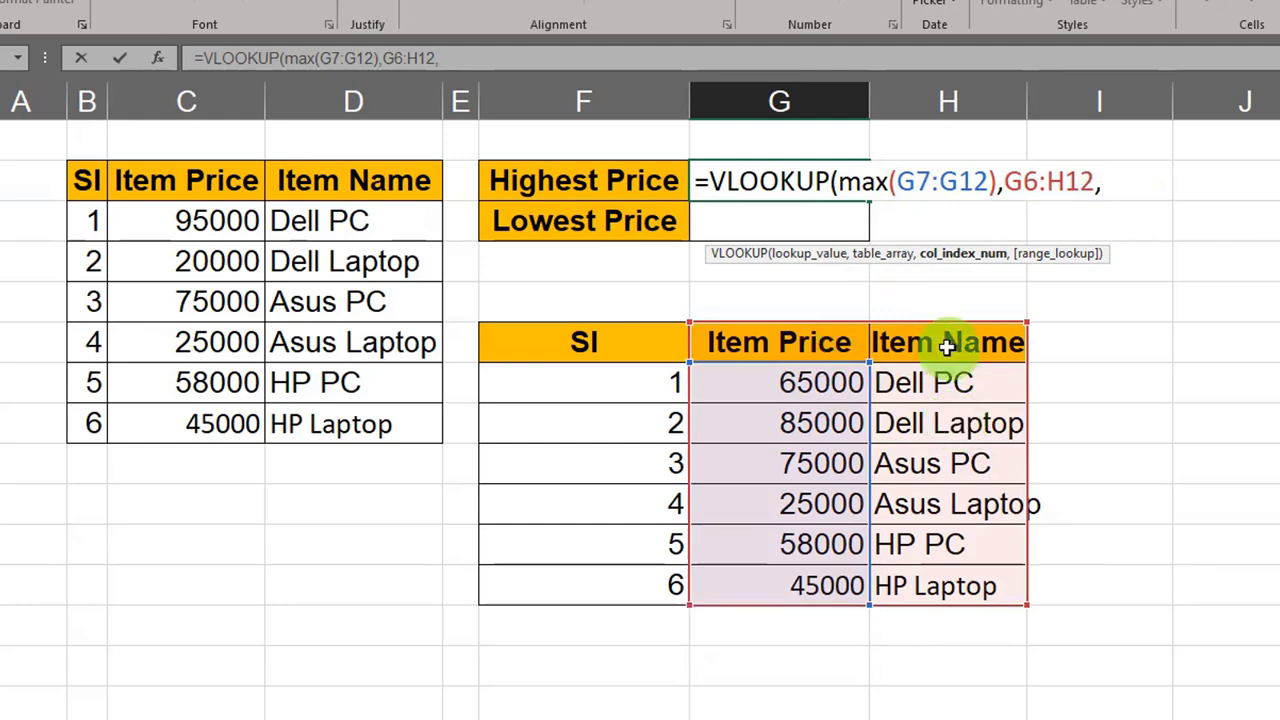
type(",0")
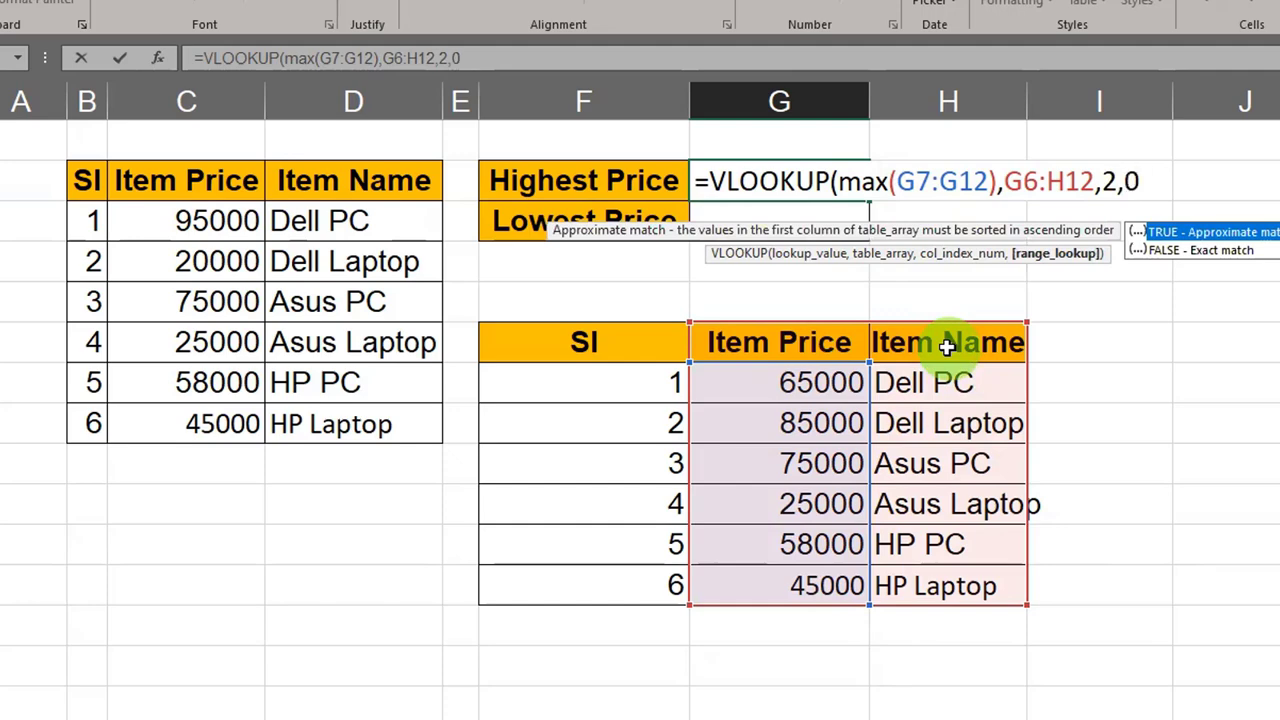
key("Return")
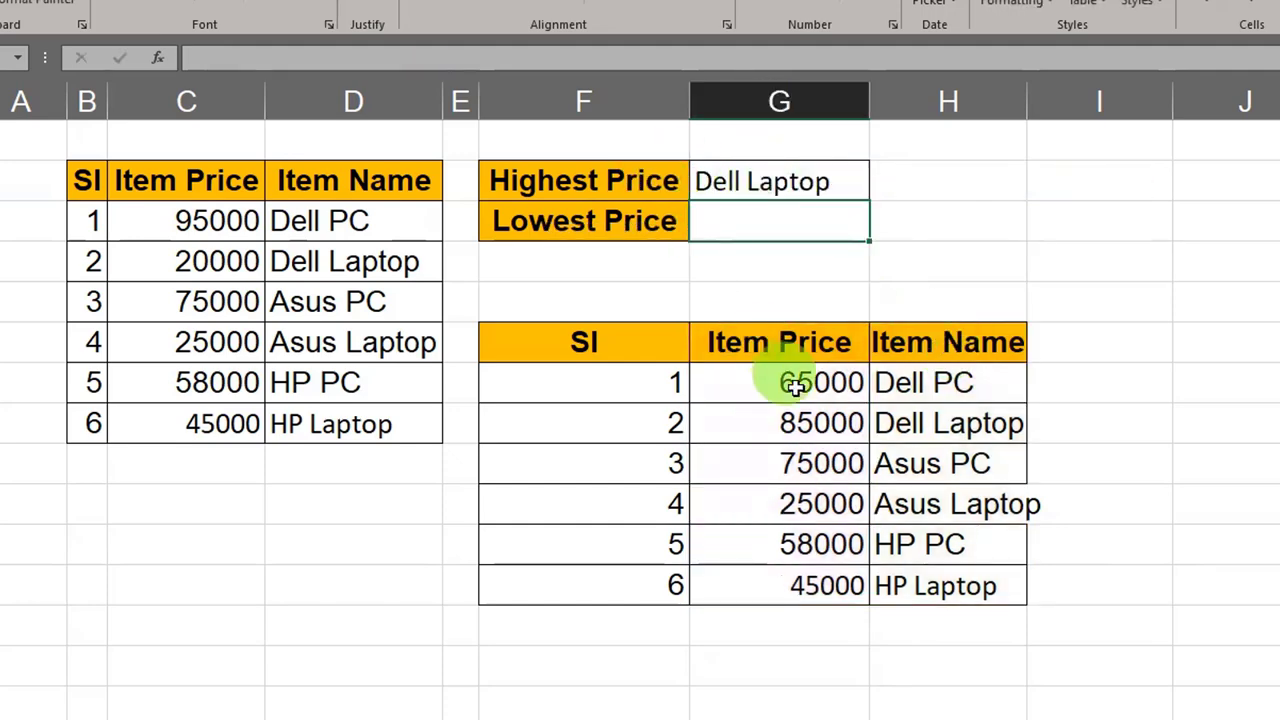
- Set the Asus PC price in the copied table to 1000000
left_click(814, 468)
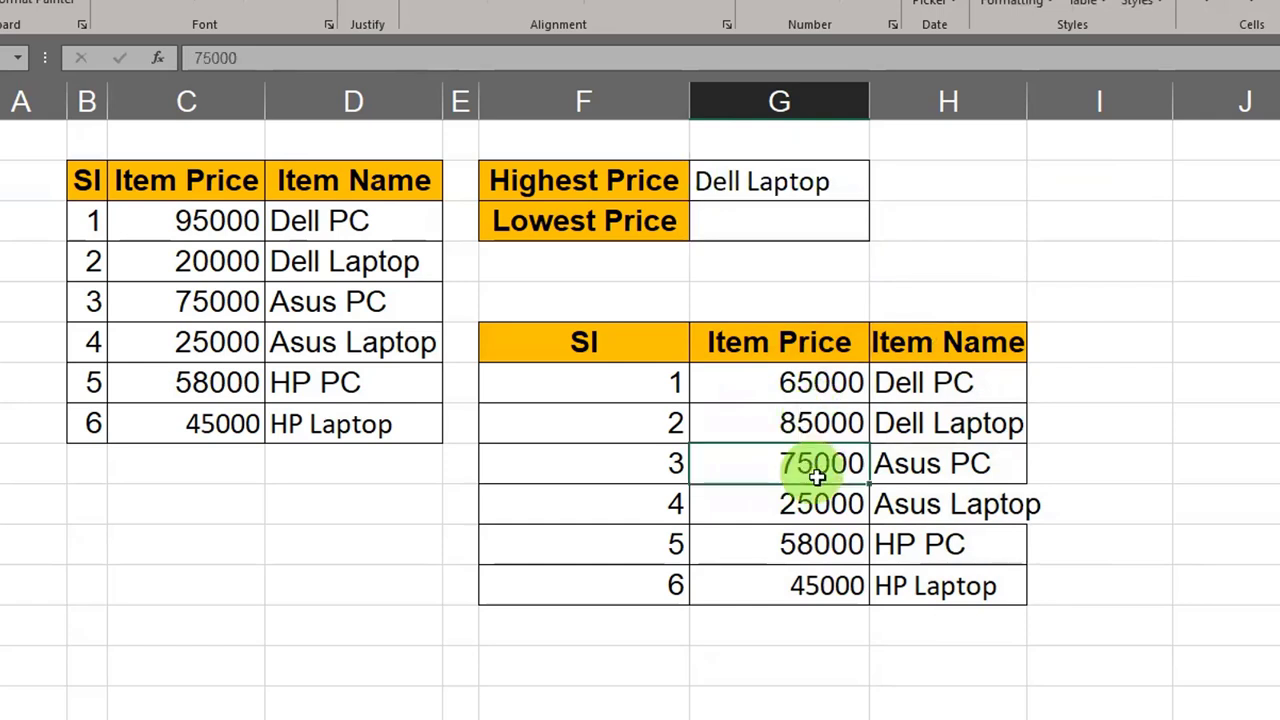
type("1000")
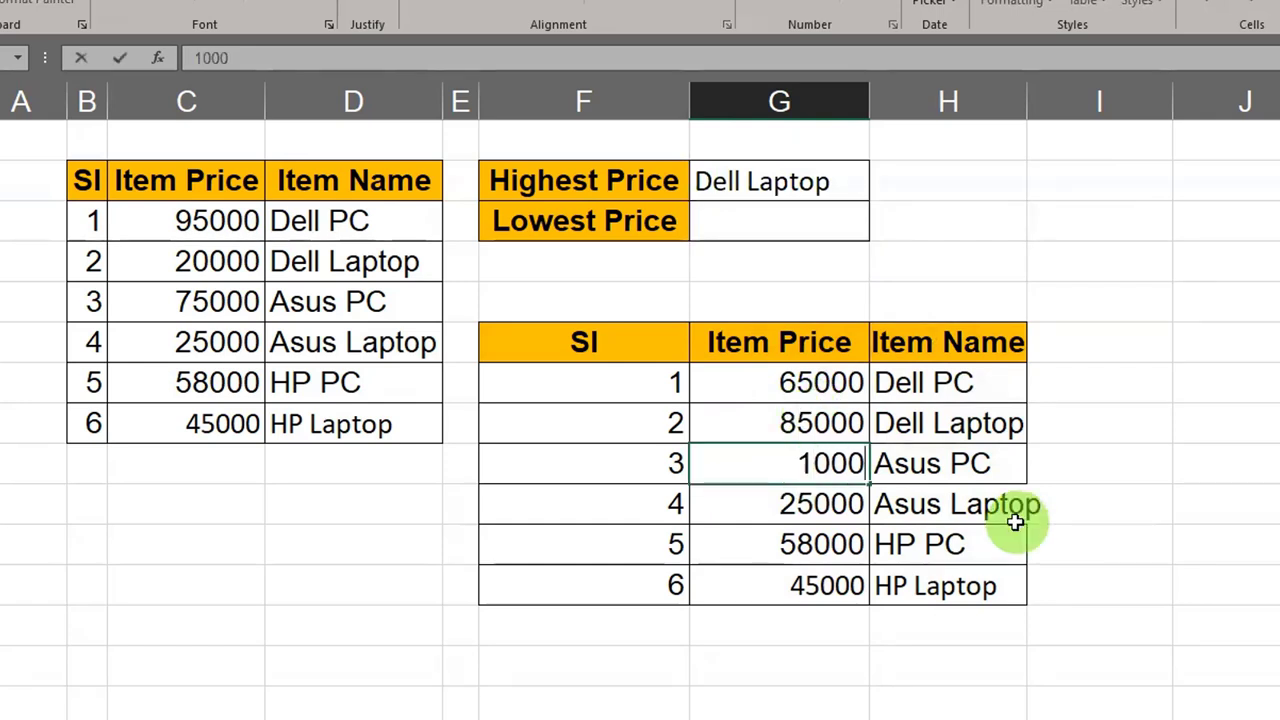
left_click(1003, 510)
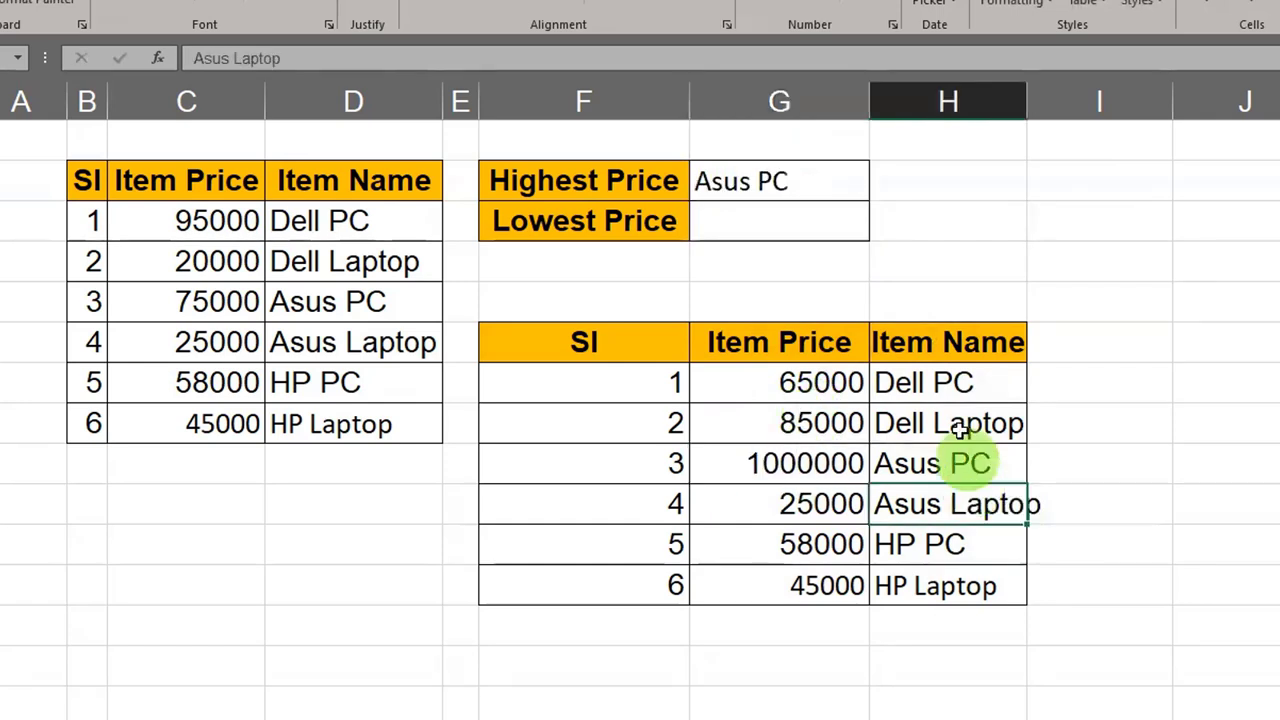
- Review the Highest Price formula's MAX lookup value and column index against the copied table's price column
left_click(846, 192)
left_click_drag(830, 380, 834, 590)
double_click(792, 179)
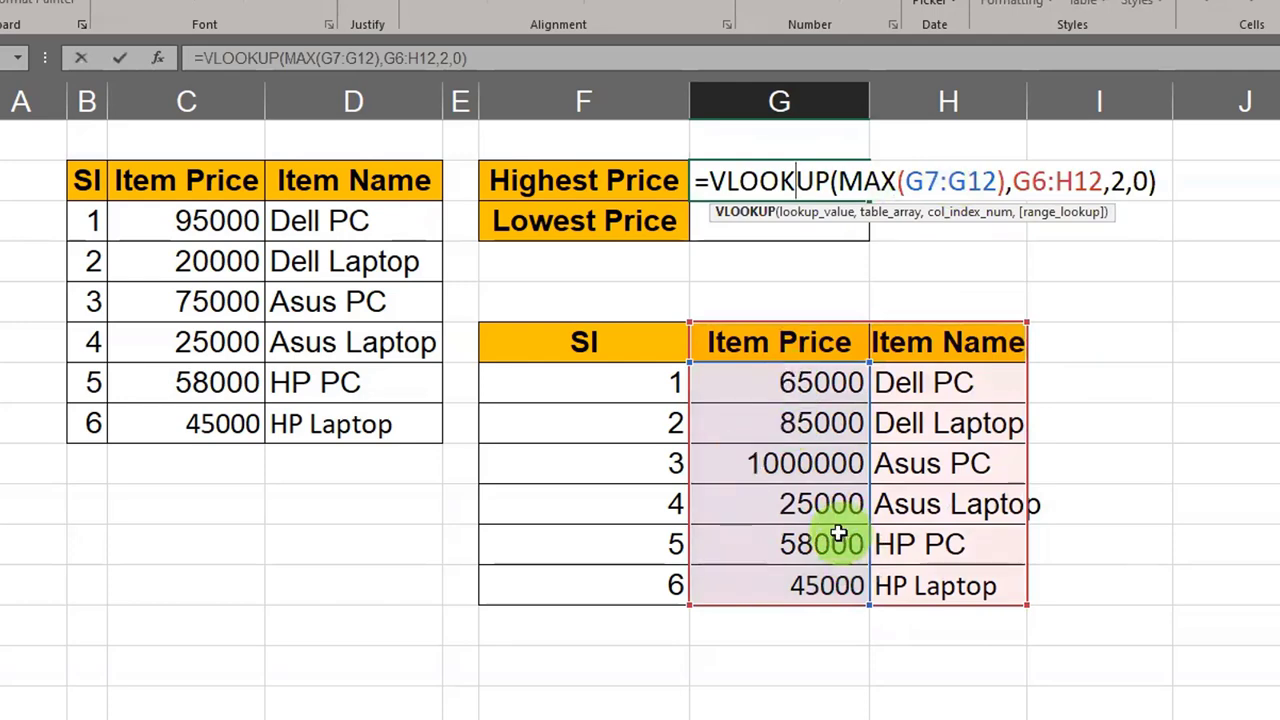
left_click_drag(902, 175, 1003, 177)
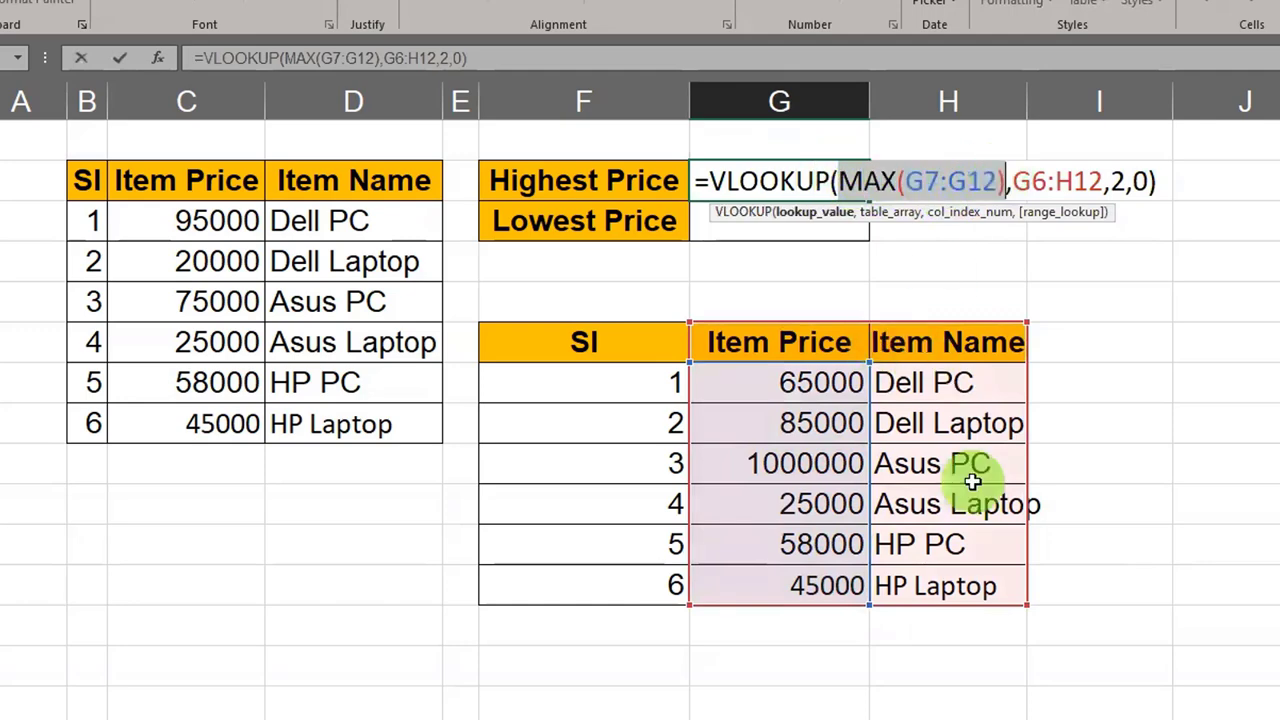
left_click(1117, 177)
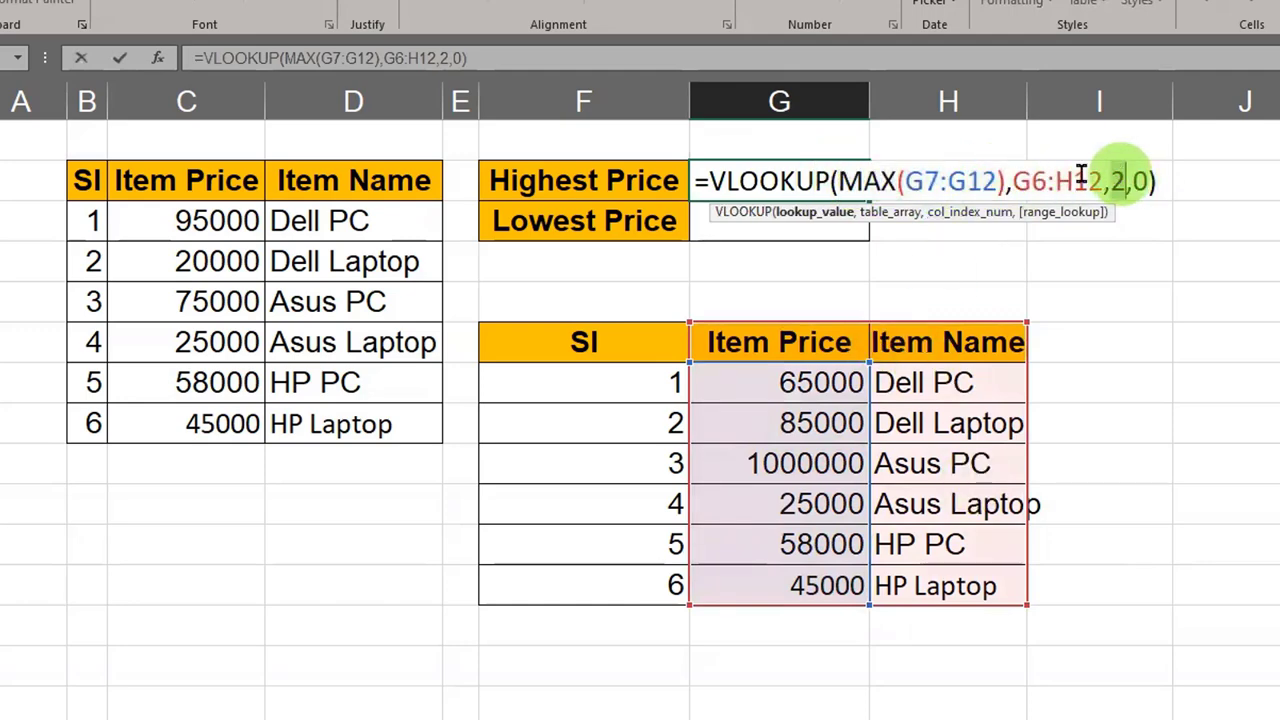
double_click(1117, 177)
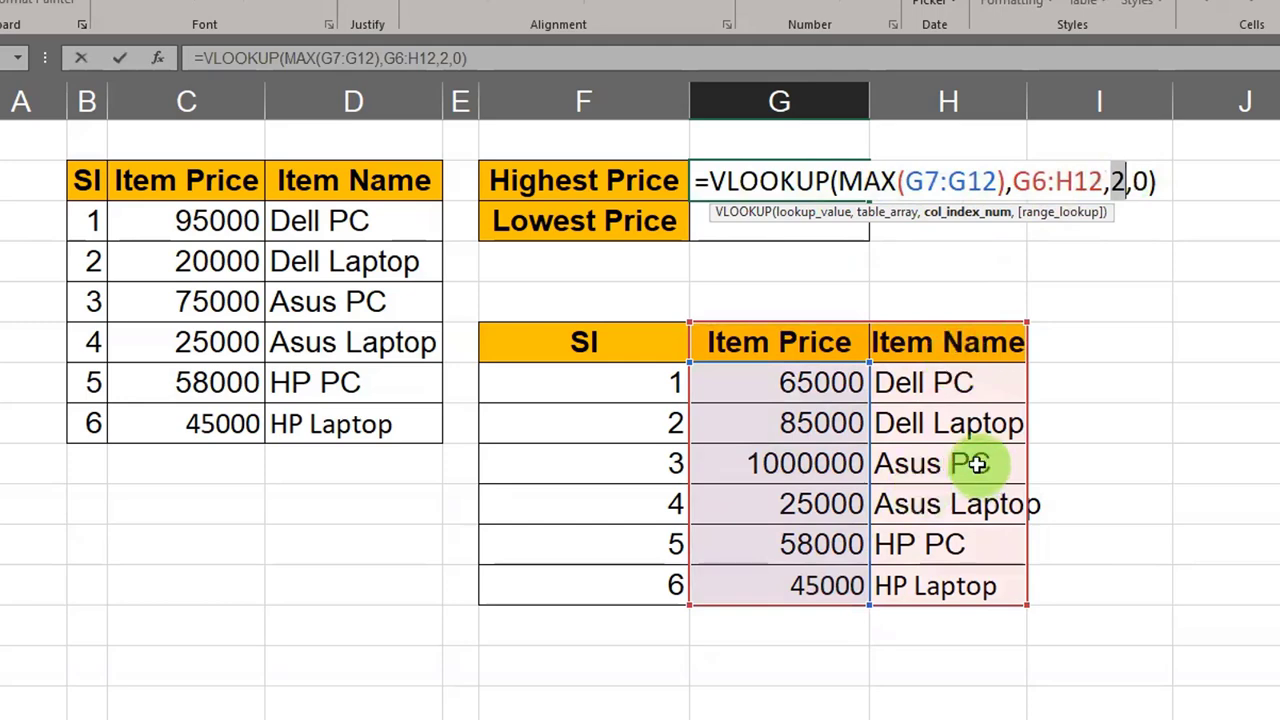
key("Return")
- Begin a VLOOKUP formula beside Lowest Price, using MIN of the copied table's prices G7:G12 as the lookup value
type("=")
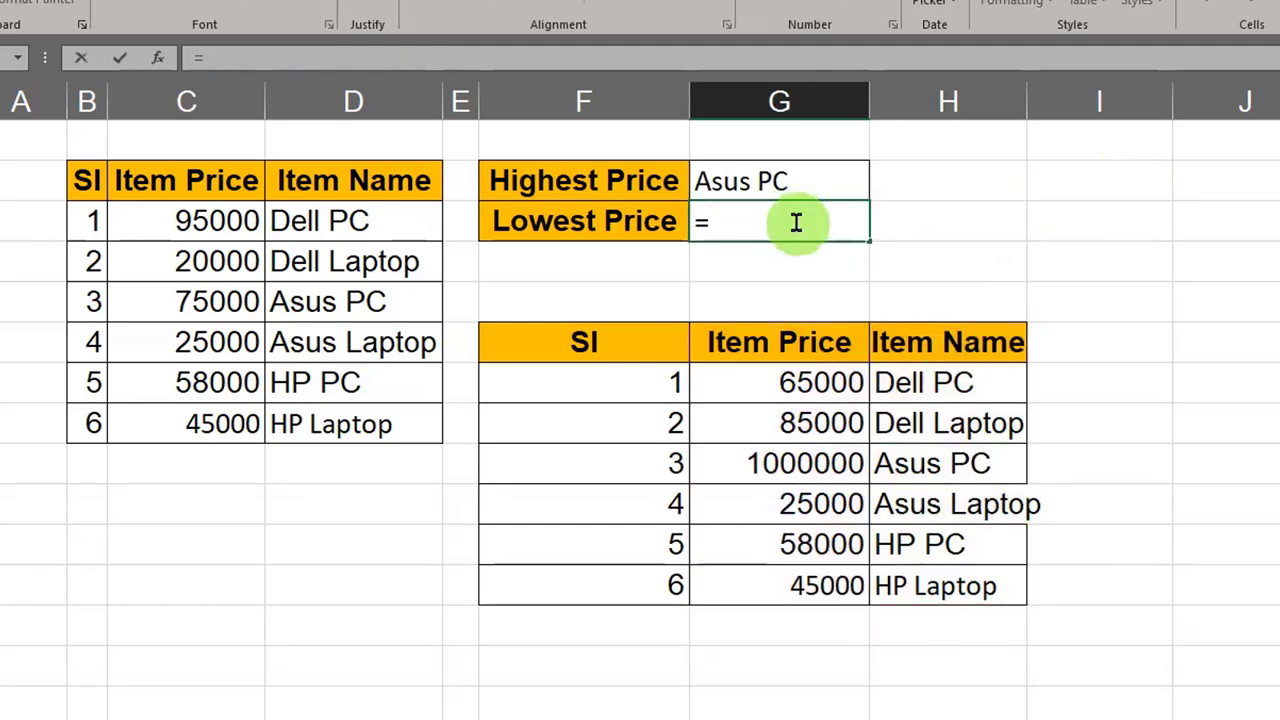
key("BackSpace")
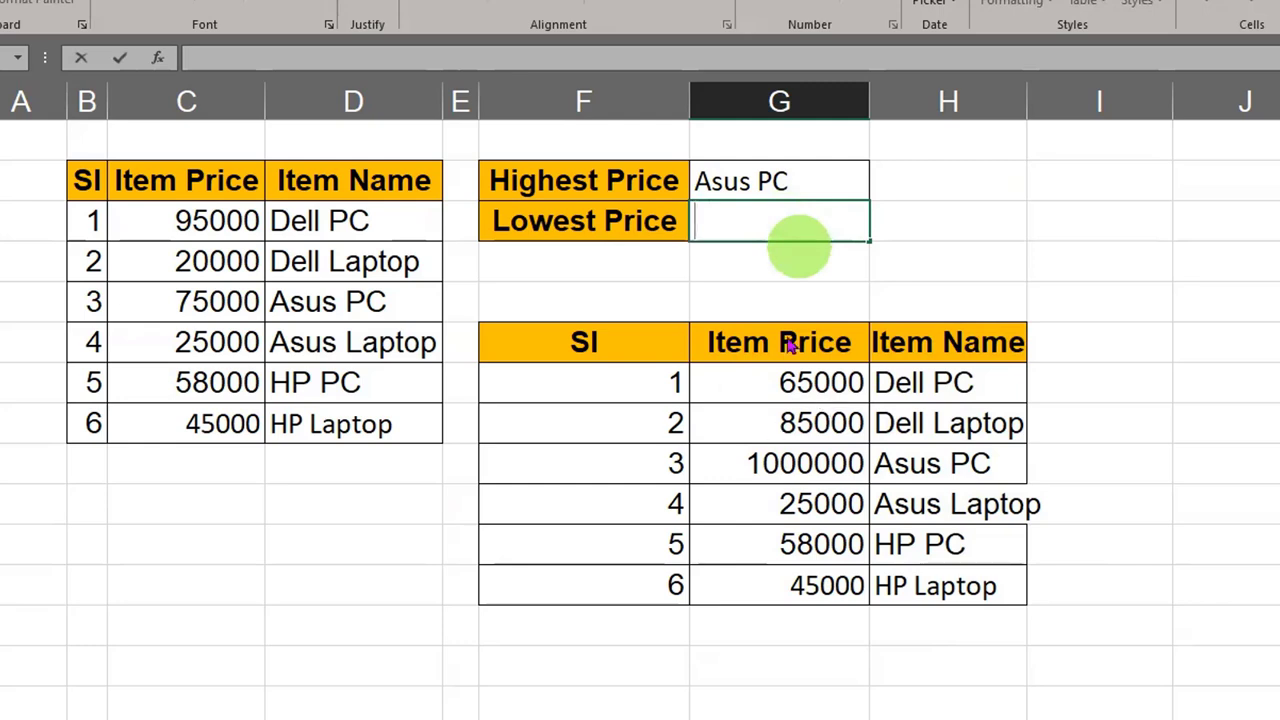
double_click(775, 221)
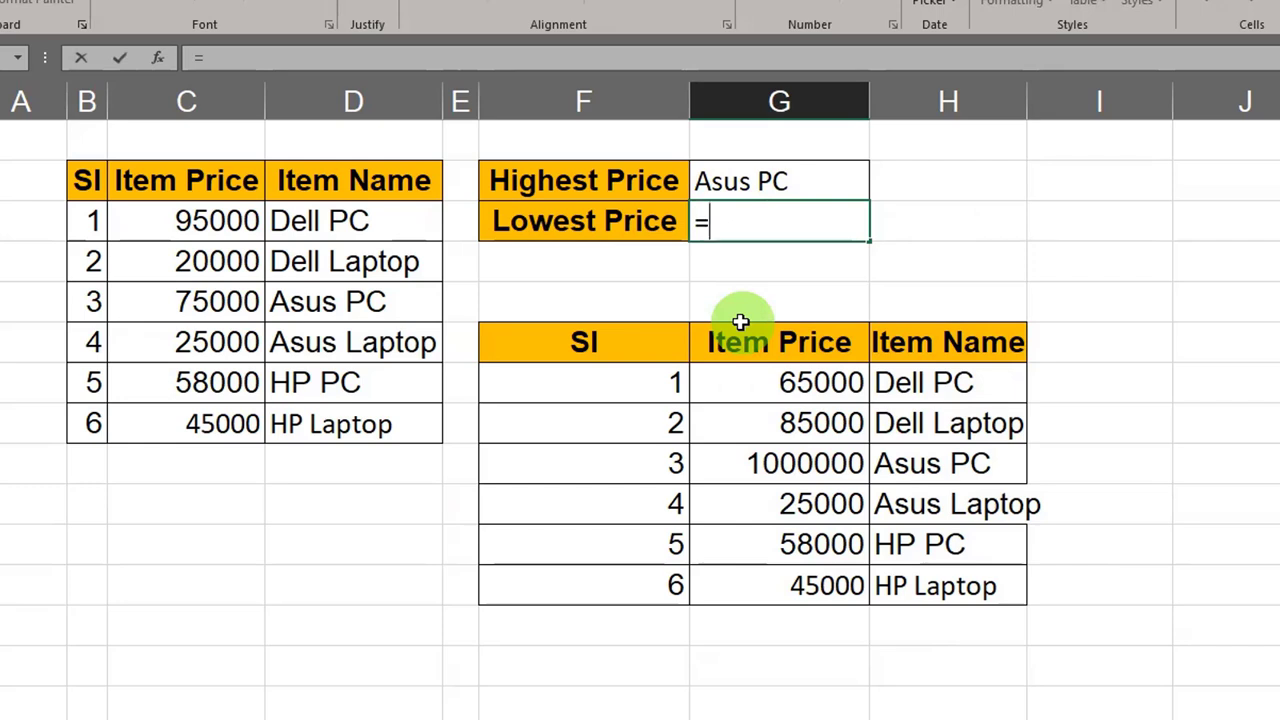
type("vlo")
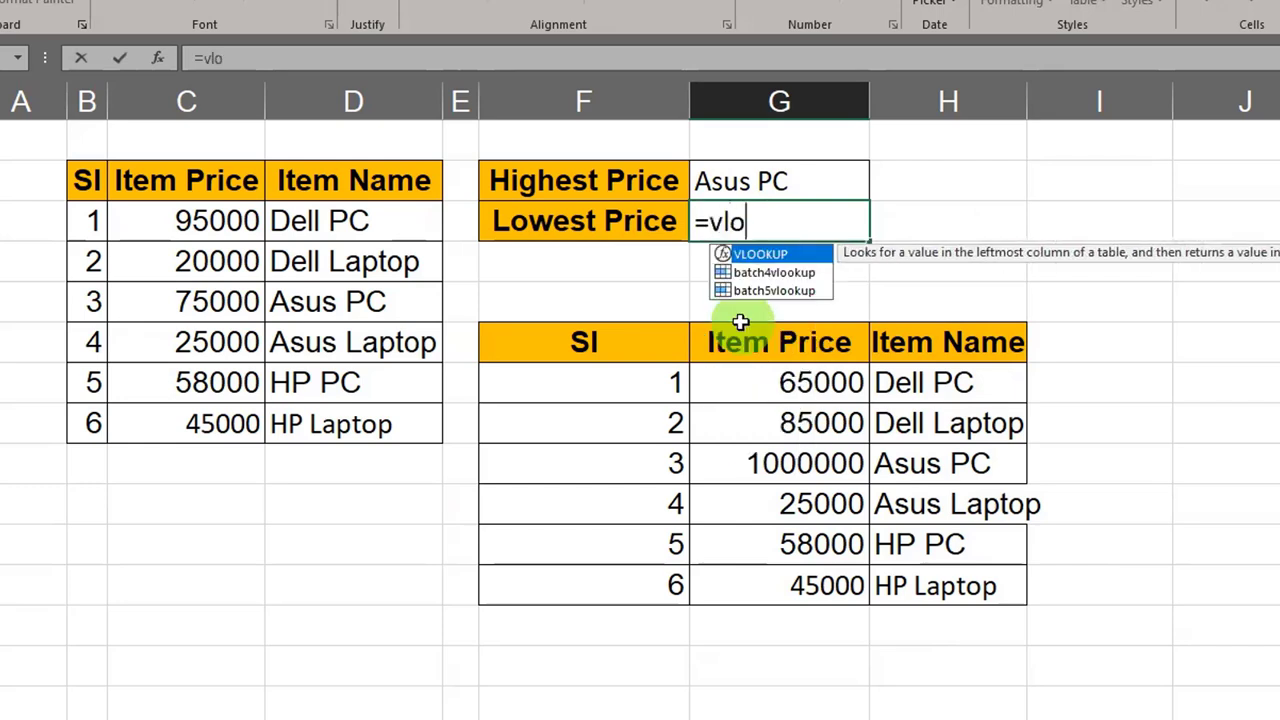
double_click(750, 254)
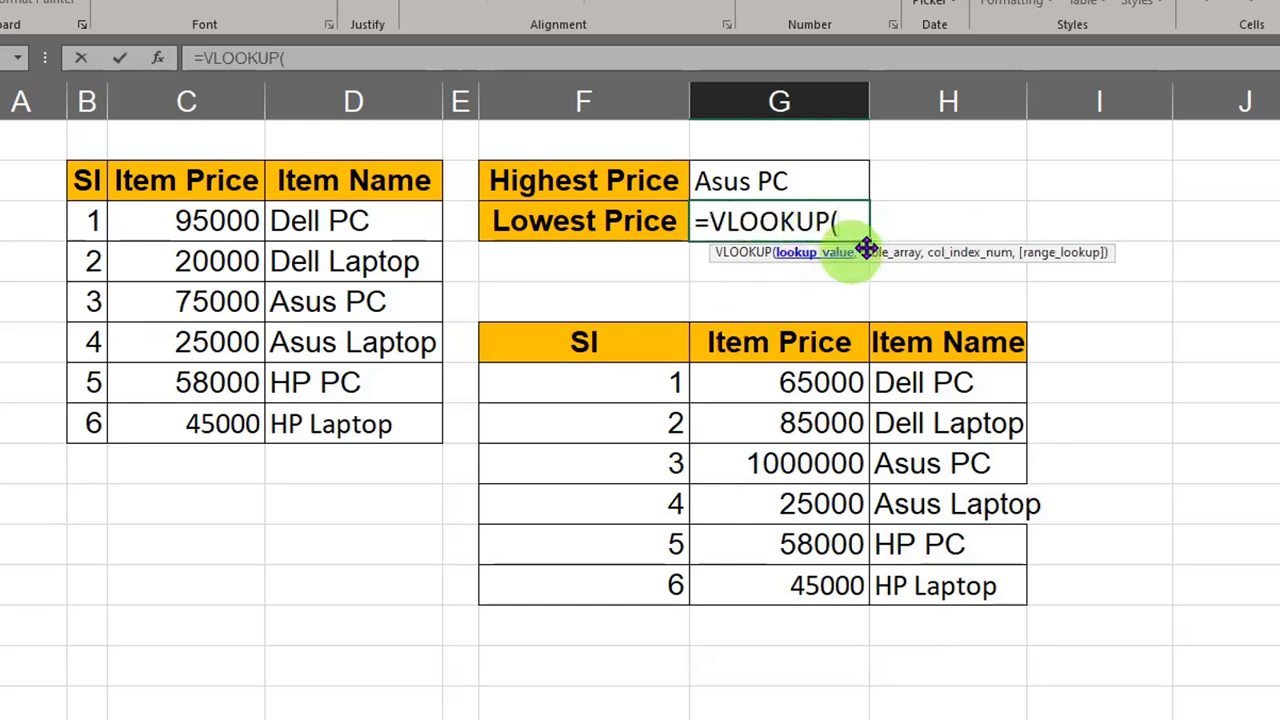
left_click_drag(902, 250, 893, 269)
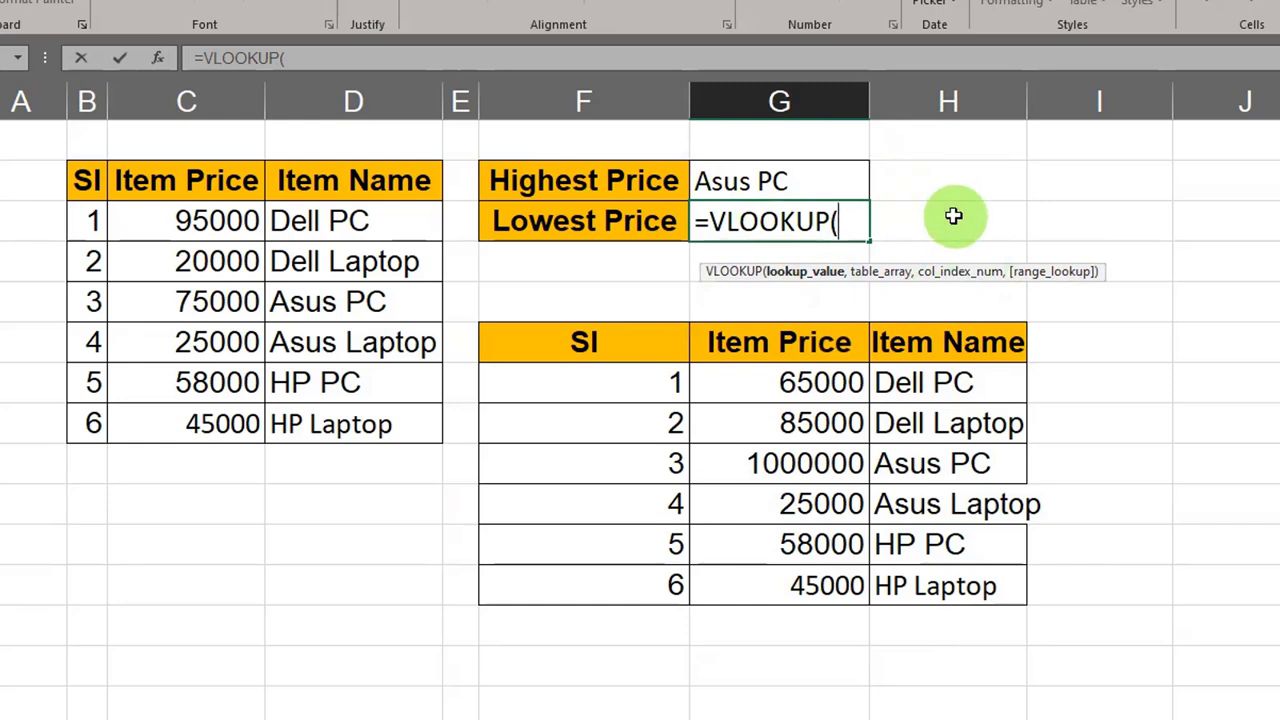
type("mi")
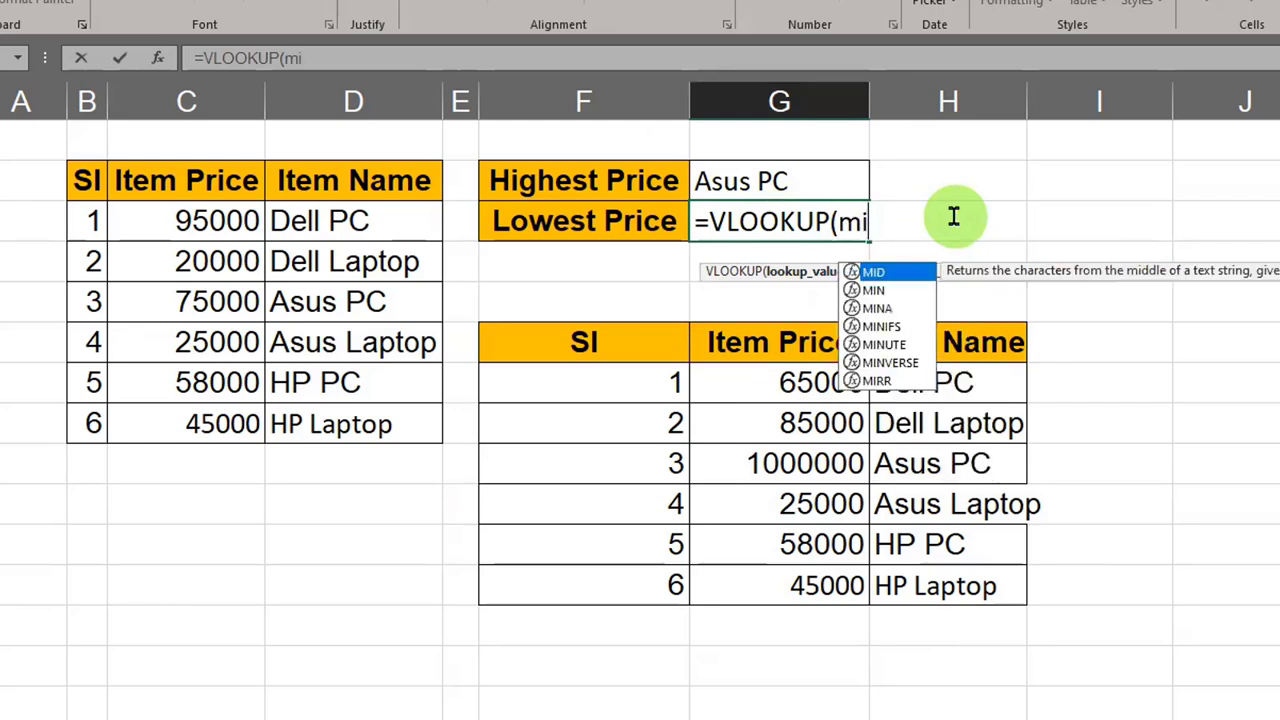
type("n")
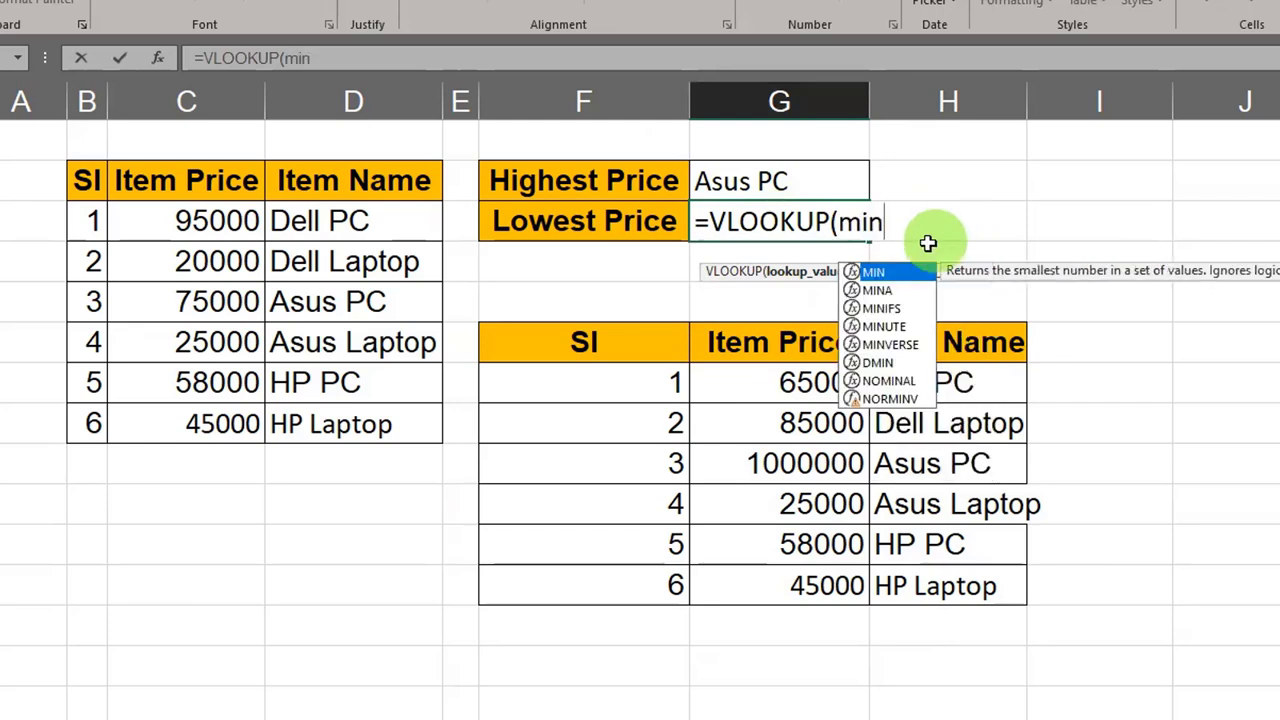
double_click(903, 280)
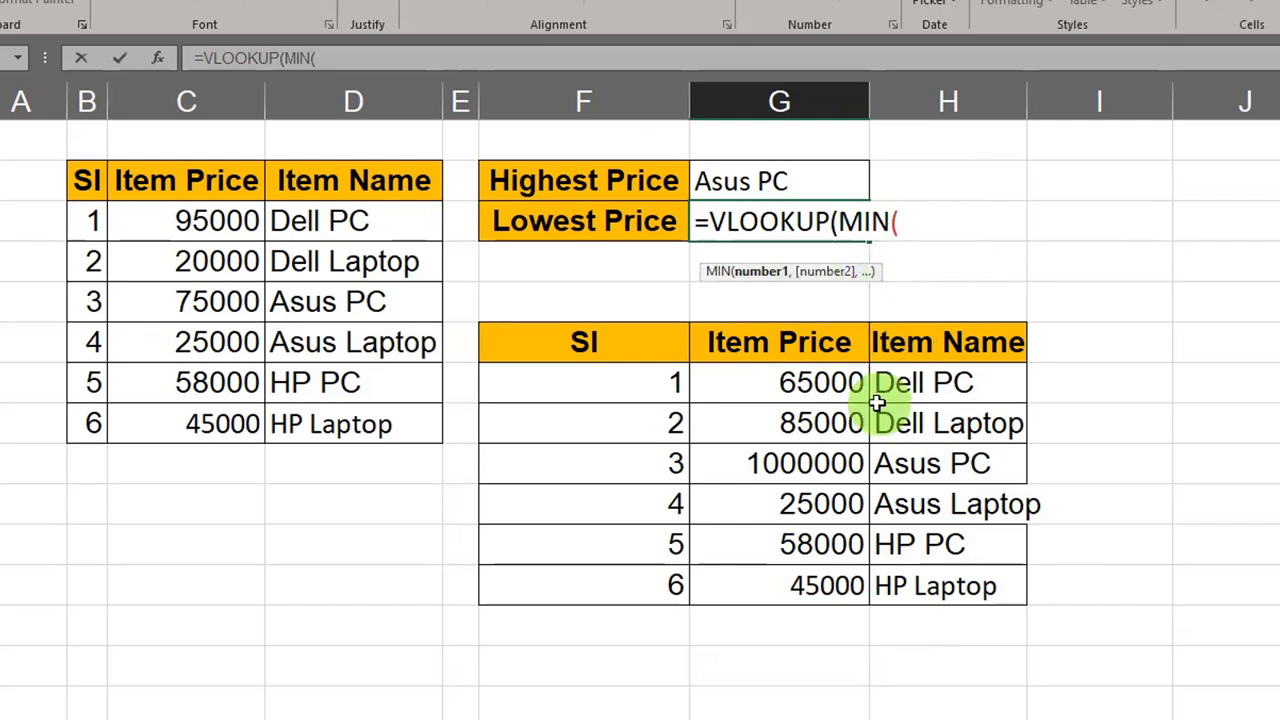
left_click_drag(845, 388, 820, 588)
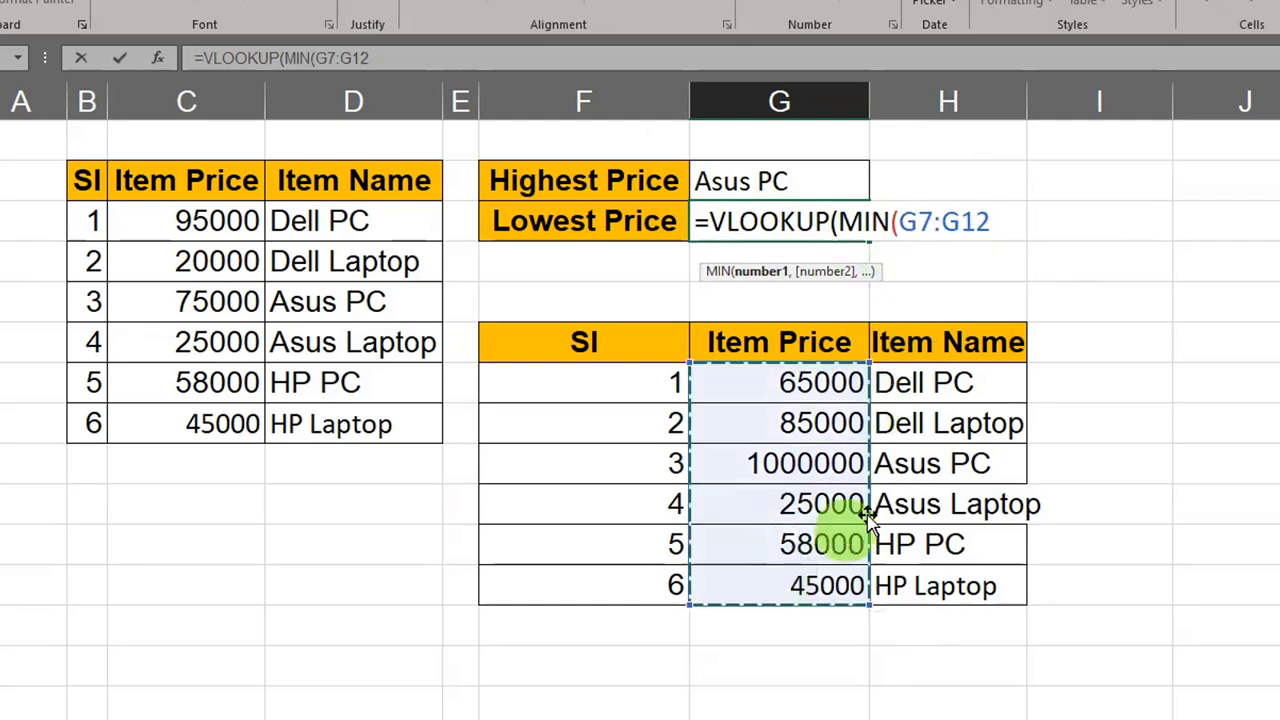
type(",")
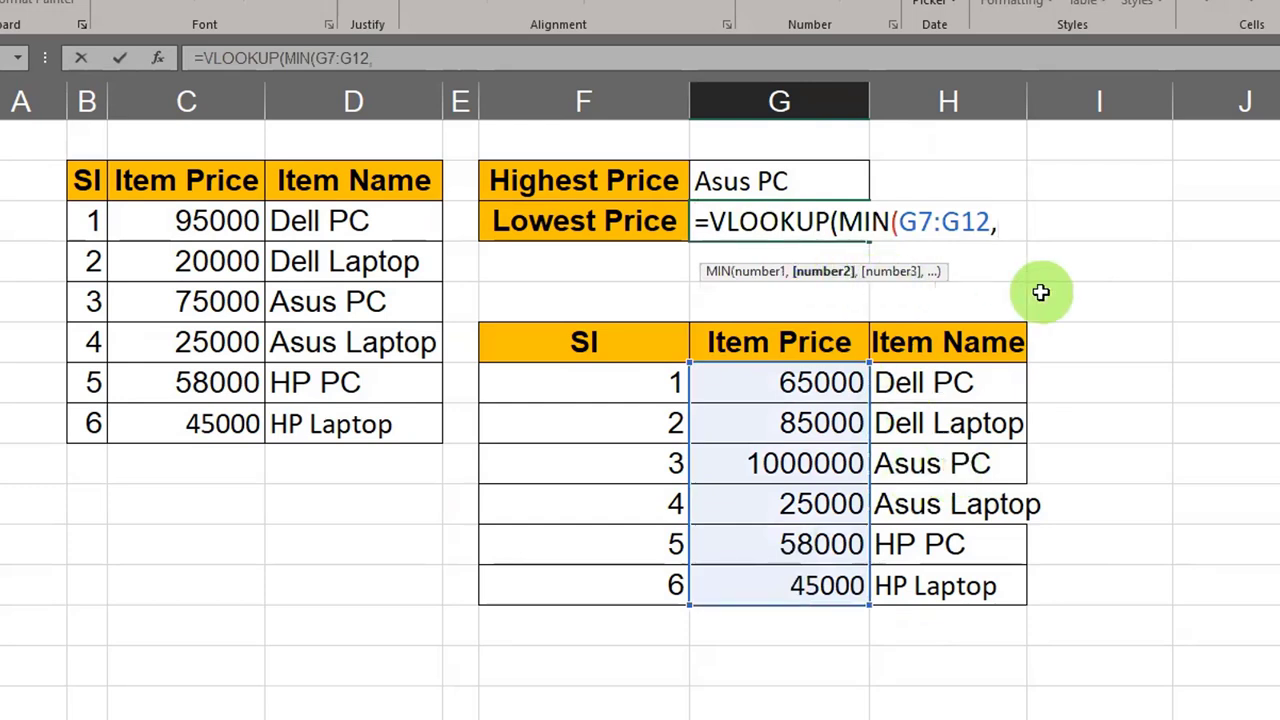
key("BackSpace")
type(")")
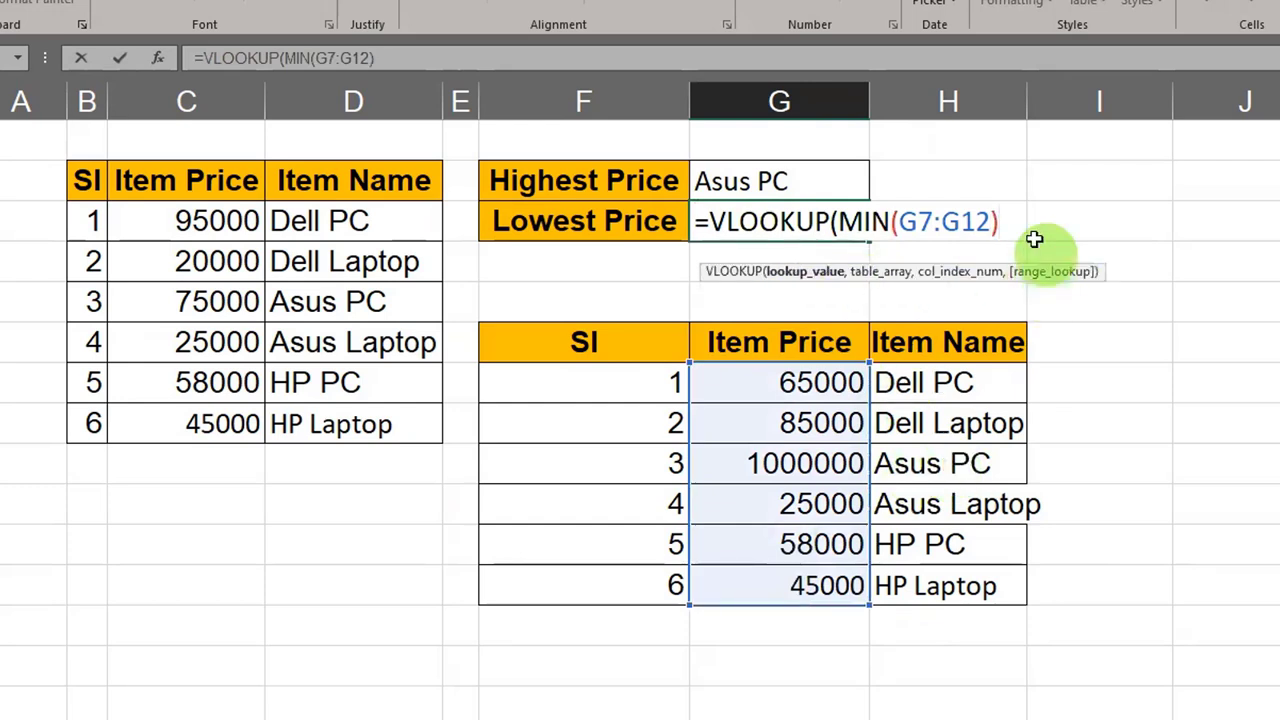
- Complete the Lowest Price VLOOKUP with table array G6:H12, column index 2 and exact match 0, and select both result cells
left_click(818, 277)
left_click(1001, 228)
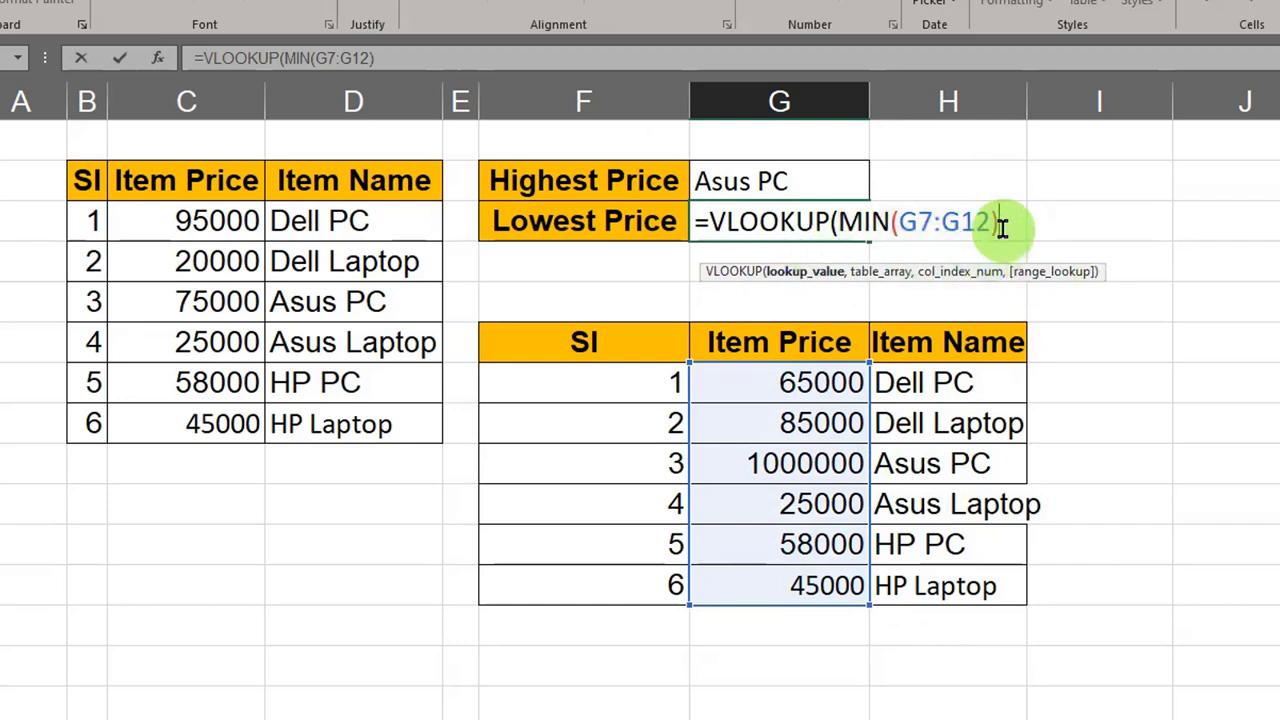
type(",")
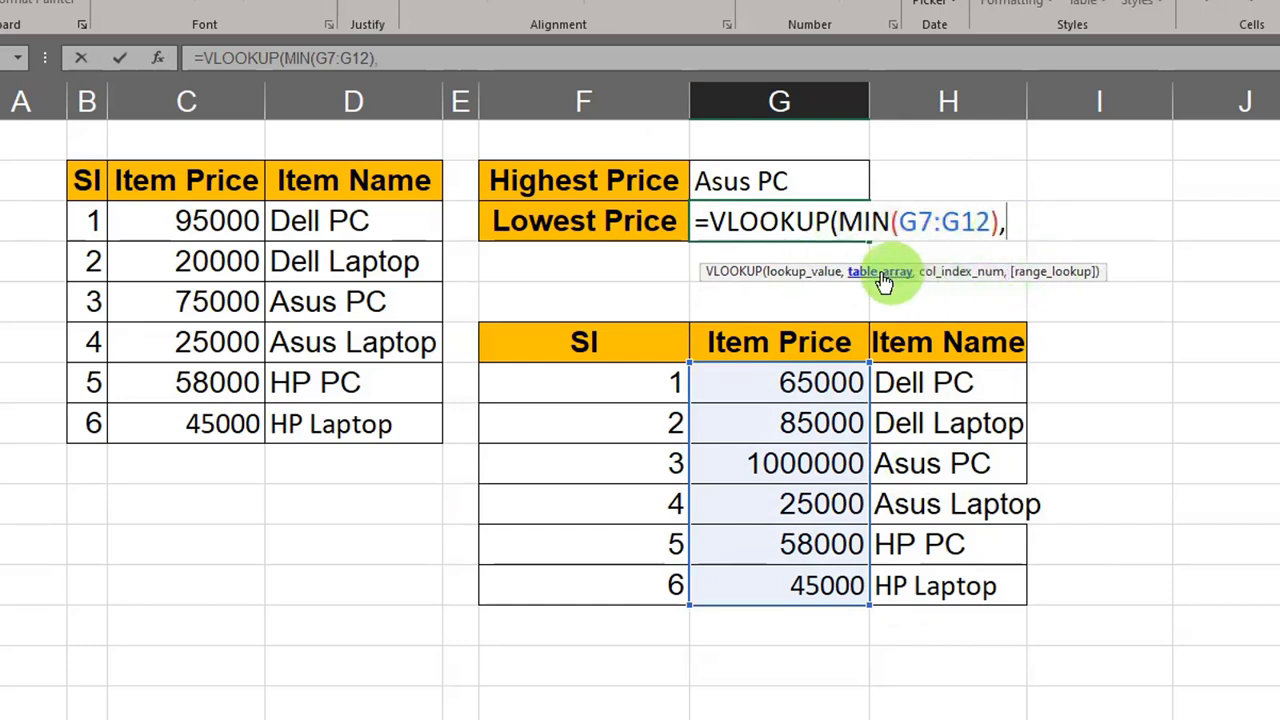
left_click_drag(795, 345, 900, 580)
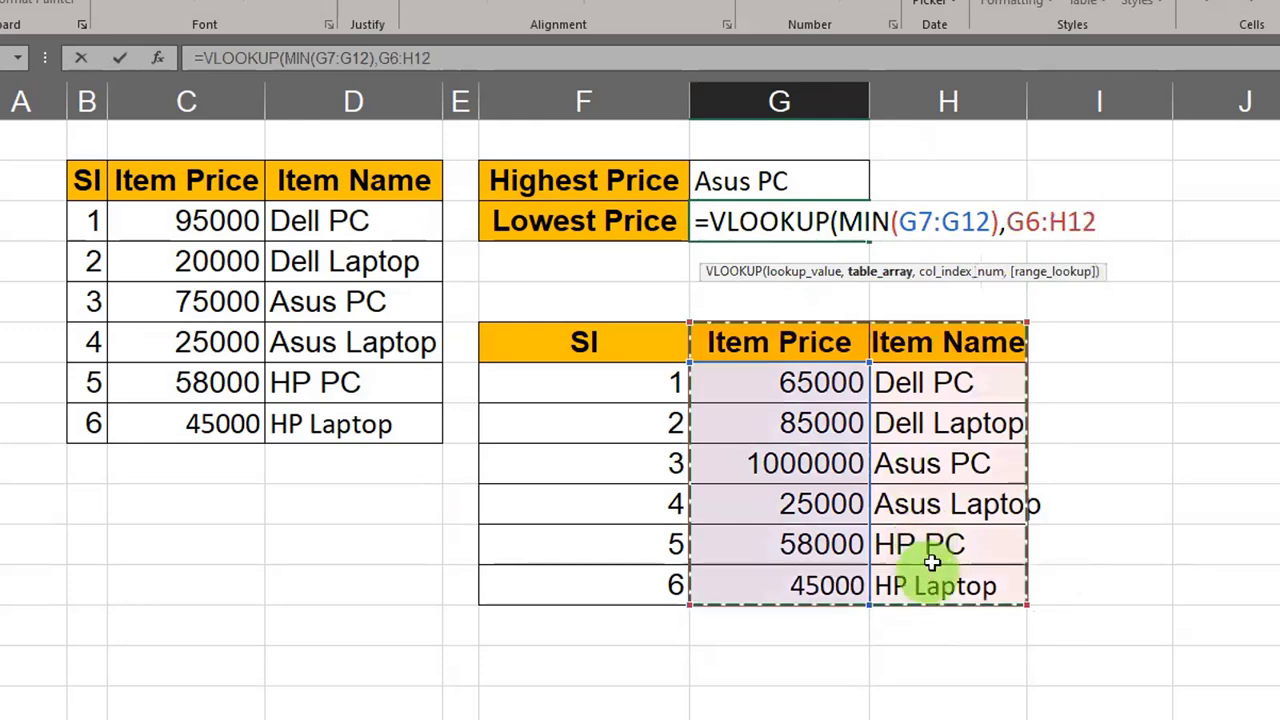
type(",")
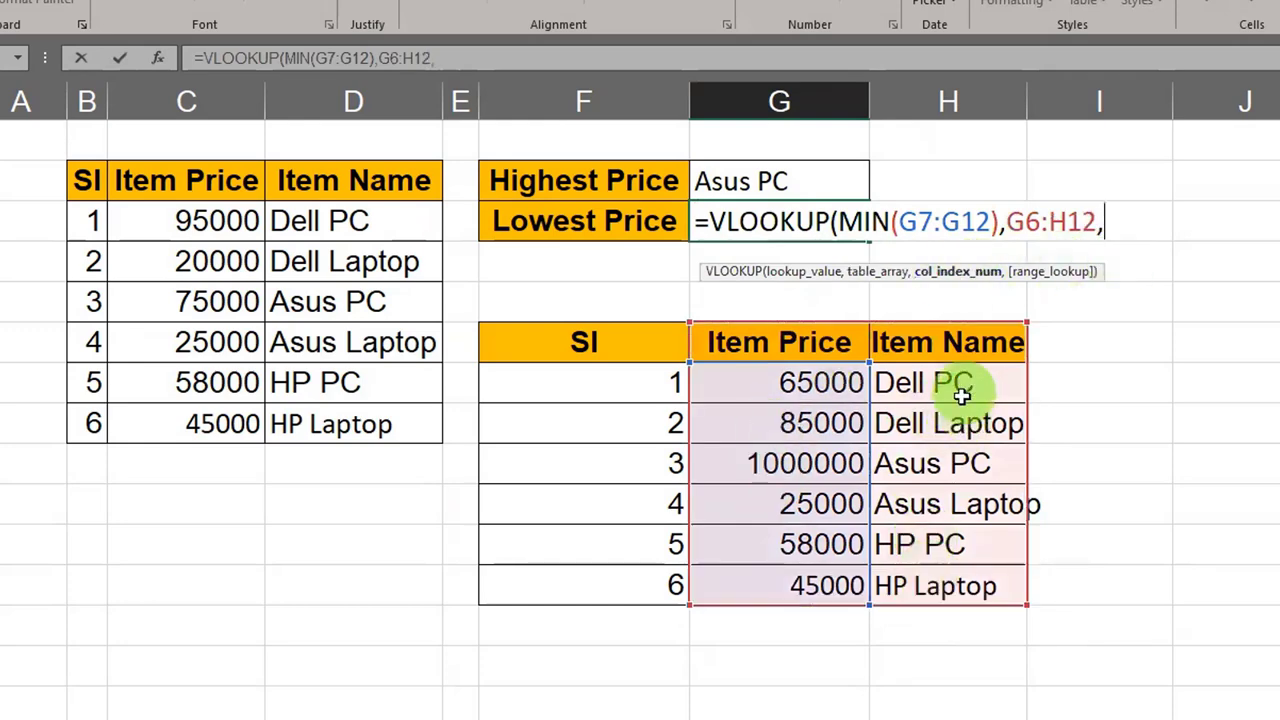
type("2,0)")
key("Return")
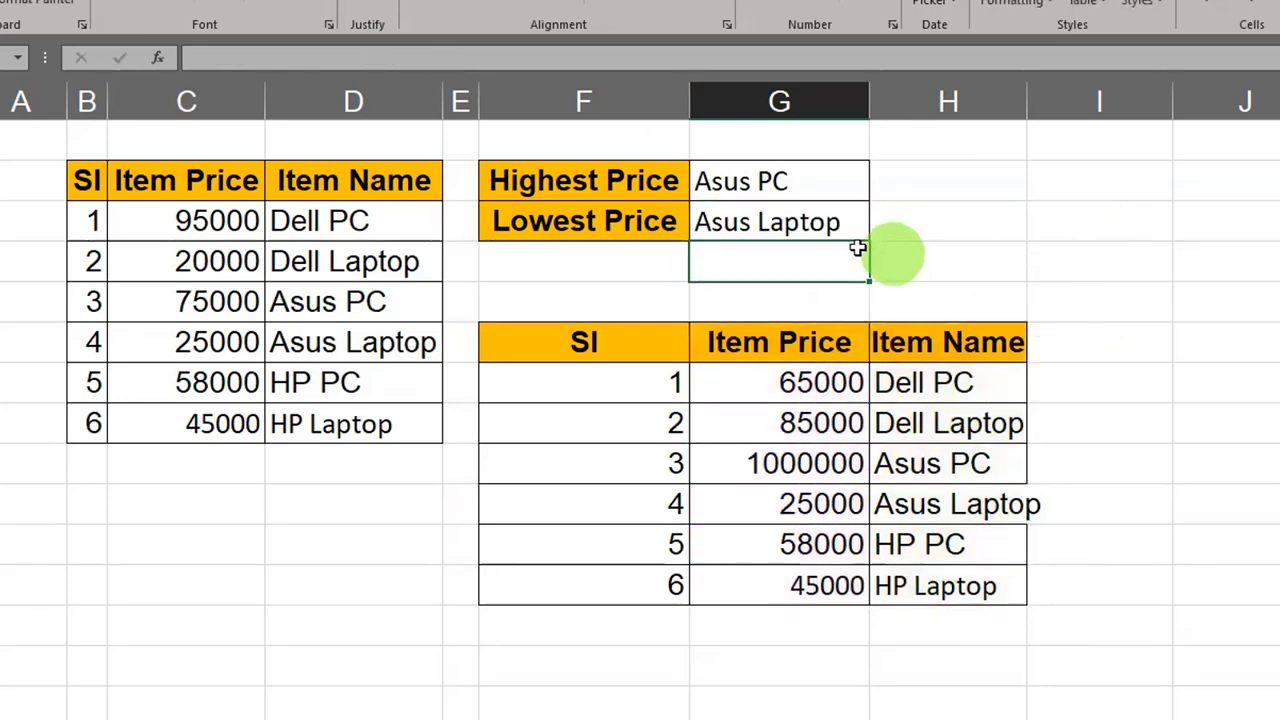
left_click(771, 222)
left_click_drag(766, 182, 768, 212)
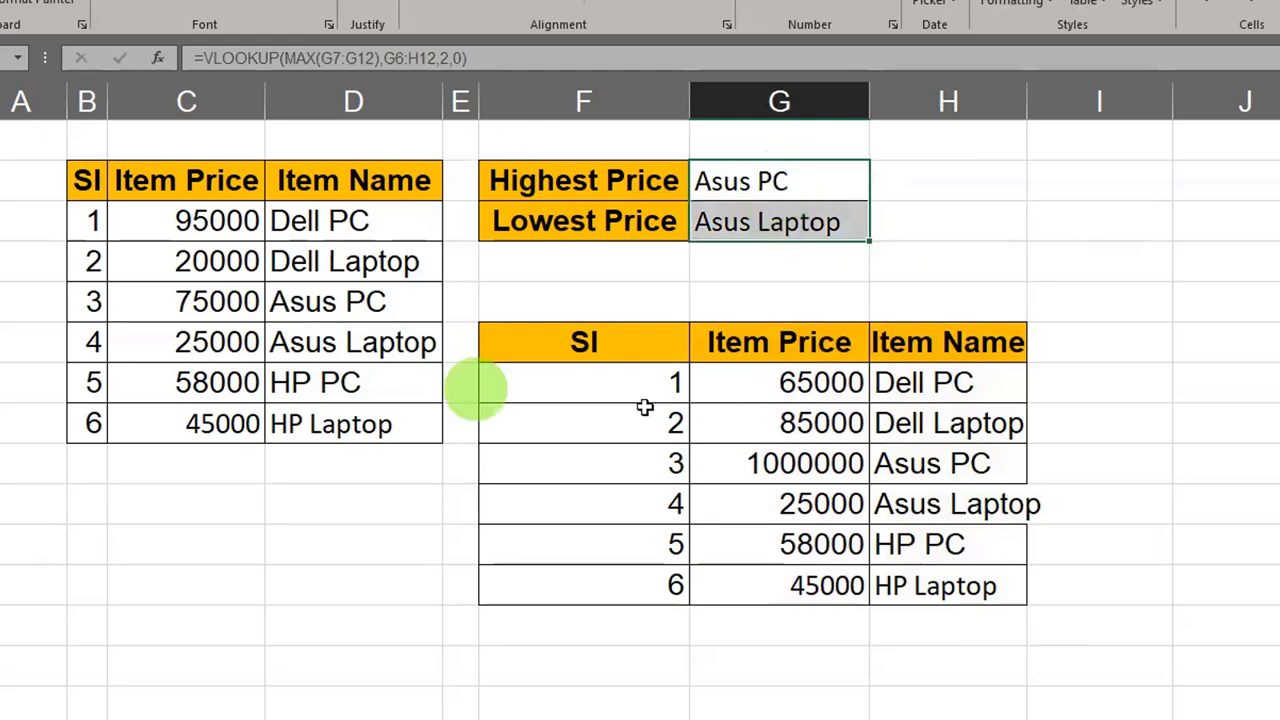